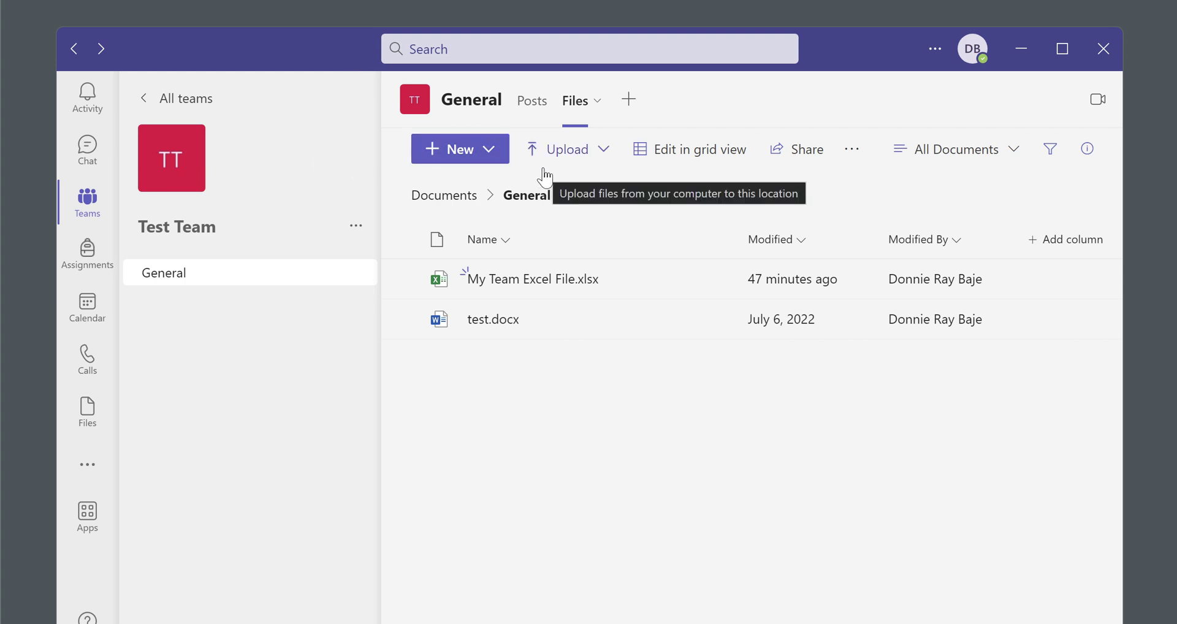
Step: Create a new Excel workbook named 'Sample File' in the General channel files
left_click(489, 158)
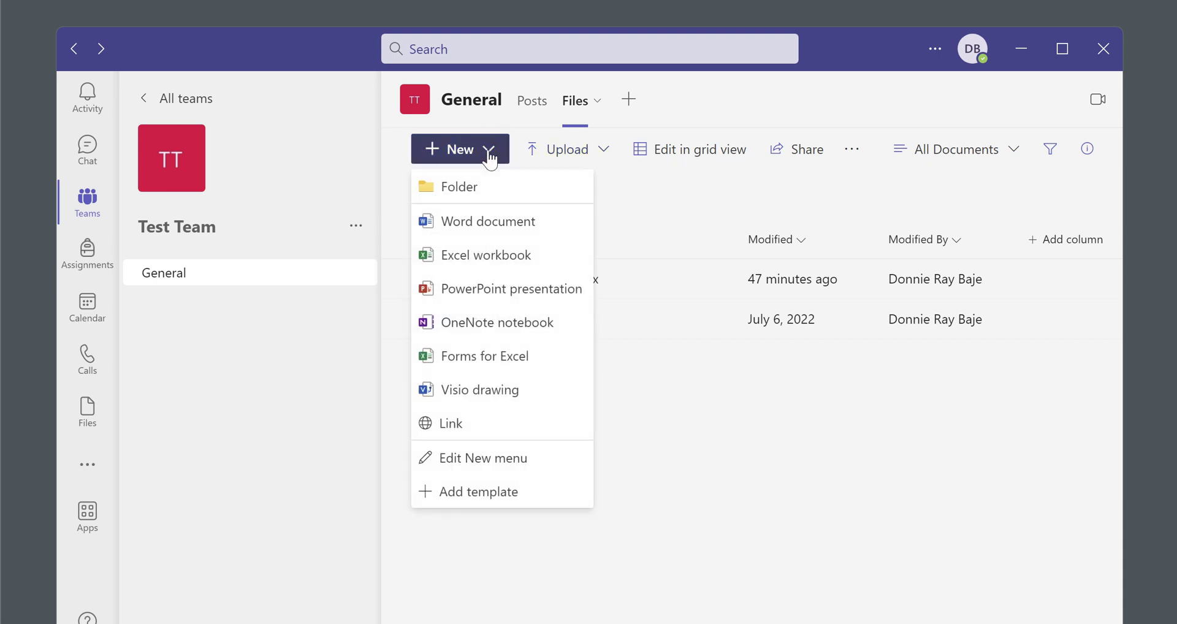
left_click(483, 255)
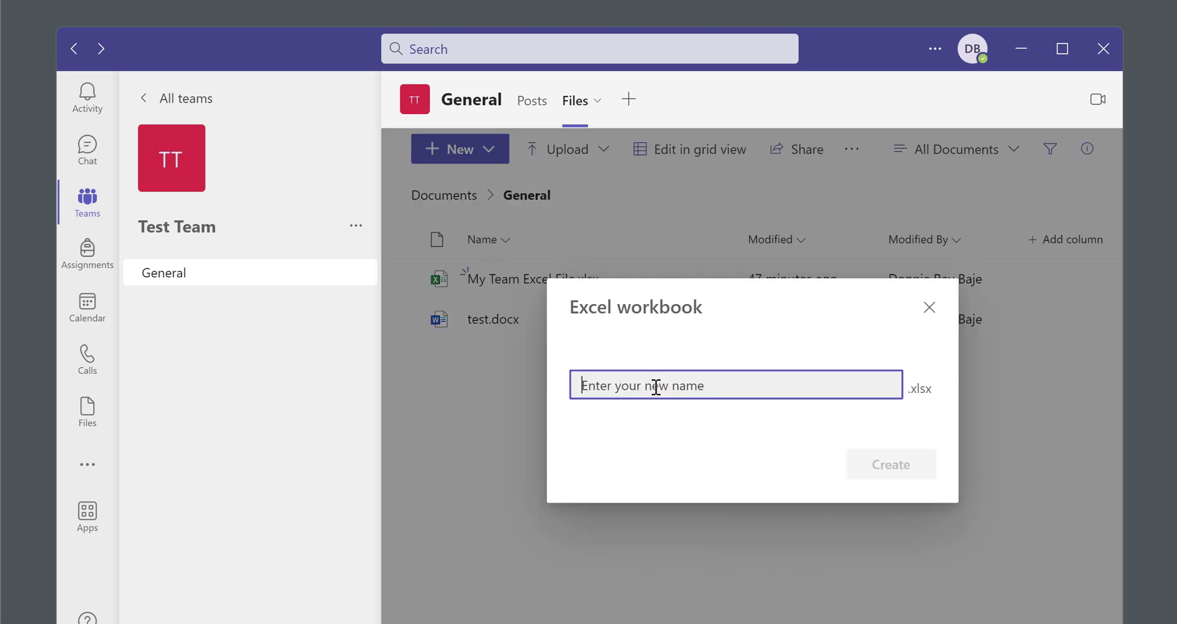
type("Sample Fi")
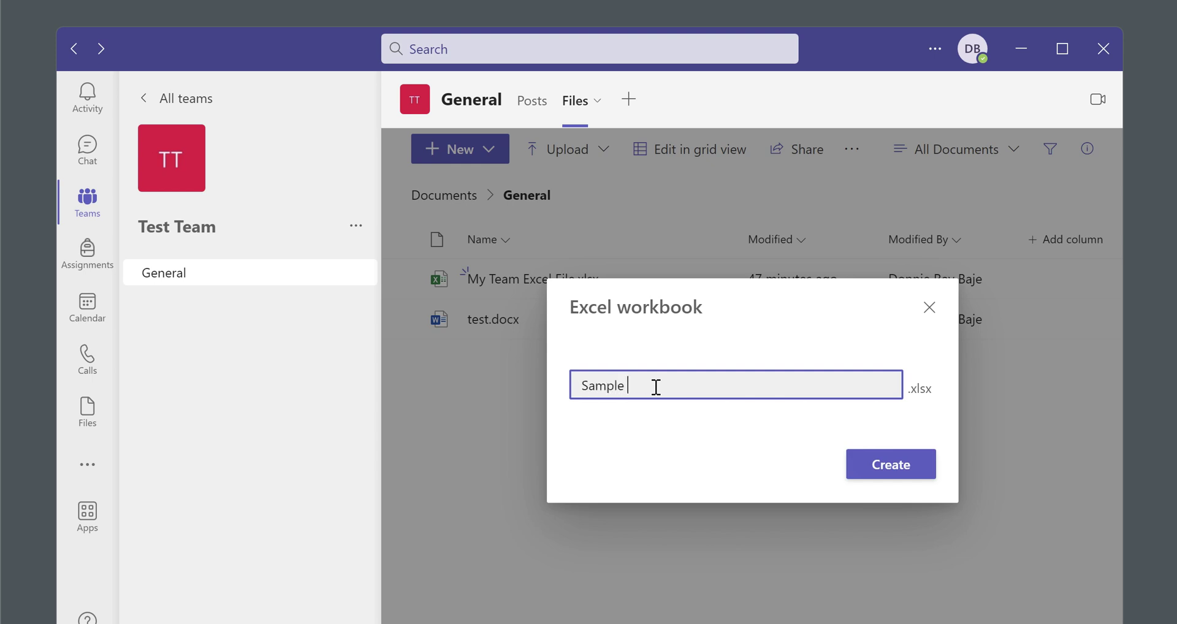
type("le")
left_click(875, 468)
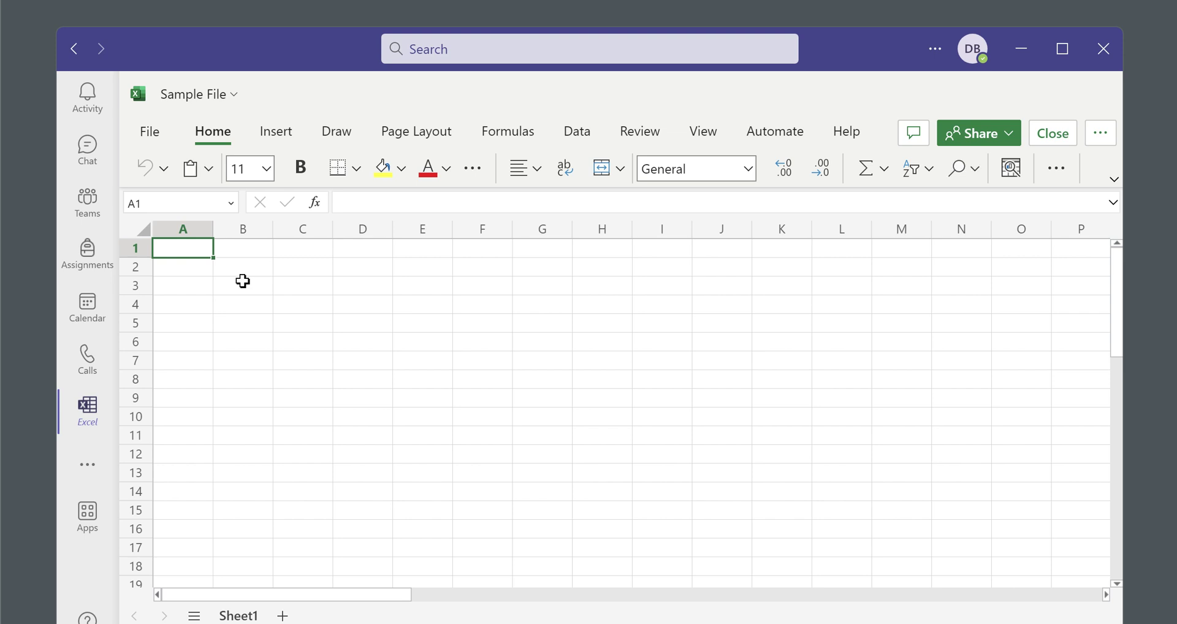
Step: Enter the Month header in A1 and fill column A with Jan through Sep
left_click(243, 281)
left_click(196, 246)
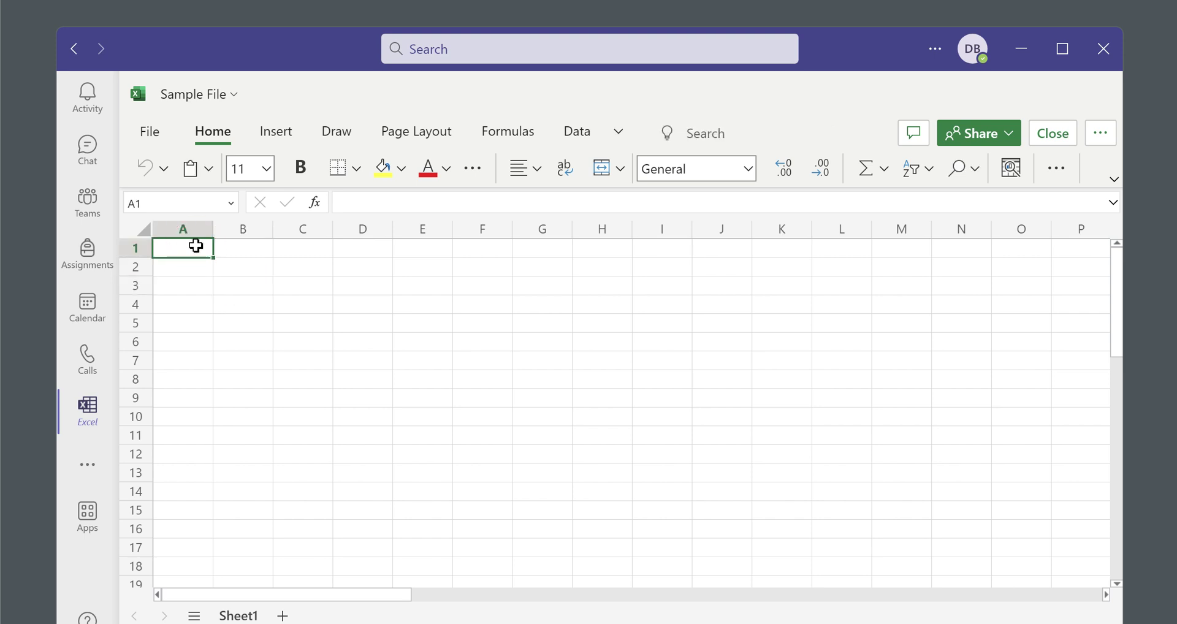
type("Mont")
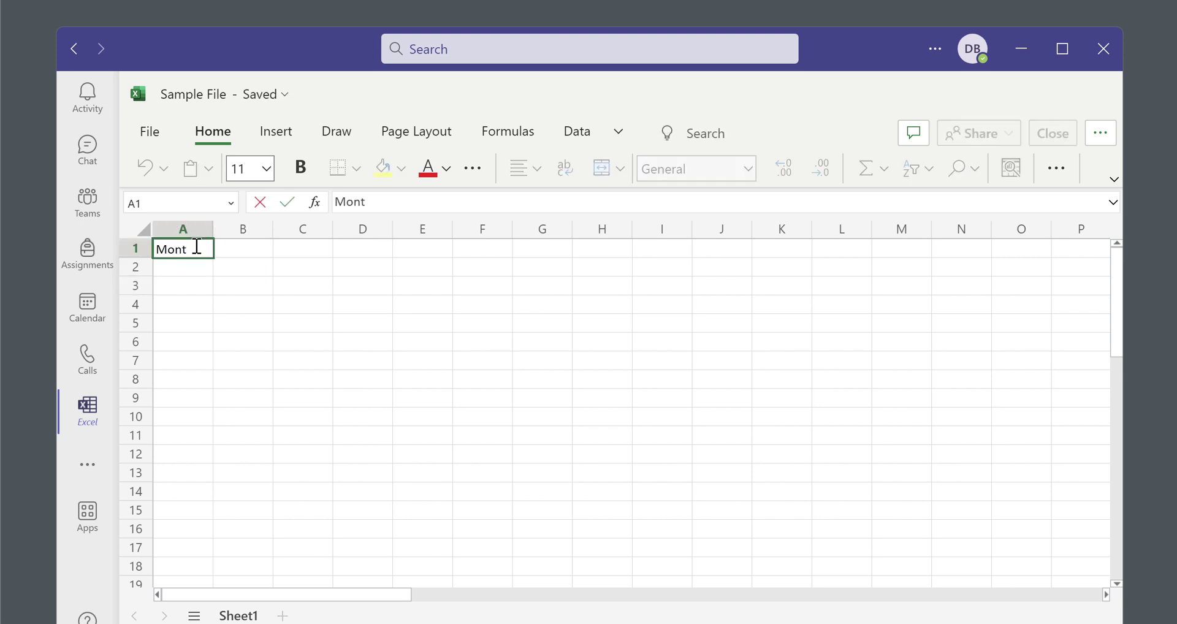
type("h")
key("Return")
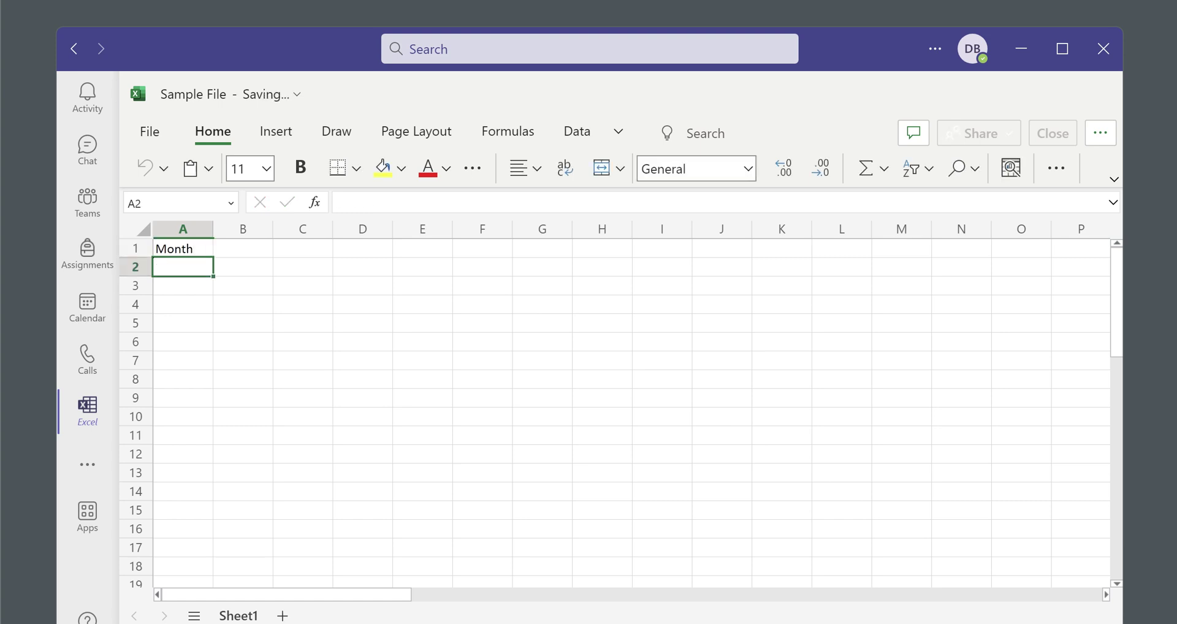
type("Jan")
key("Return")
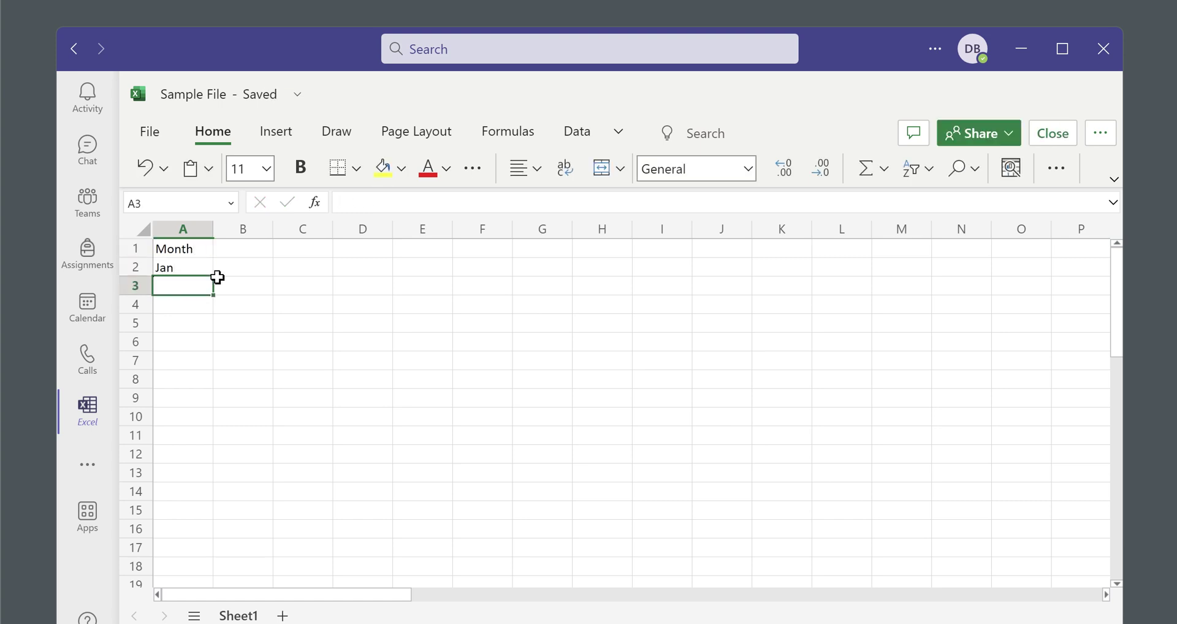
type("Feb")
key("Return")
left_click_drag(178, 267, 207, 425)
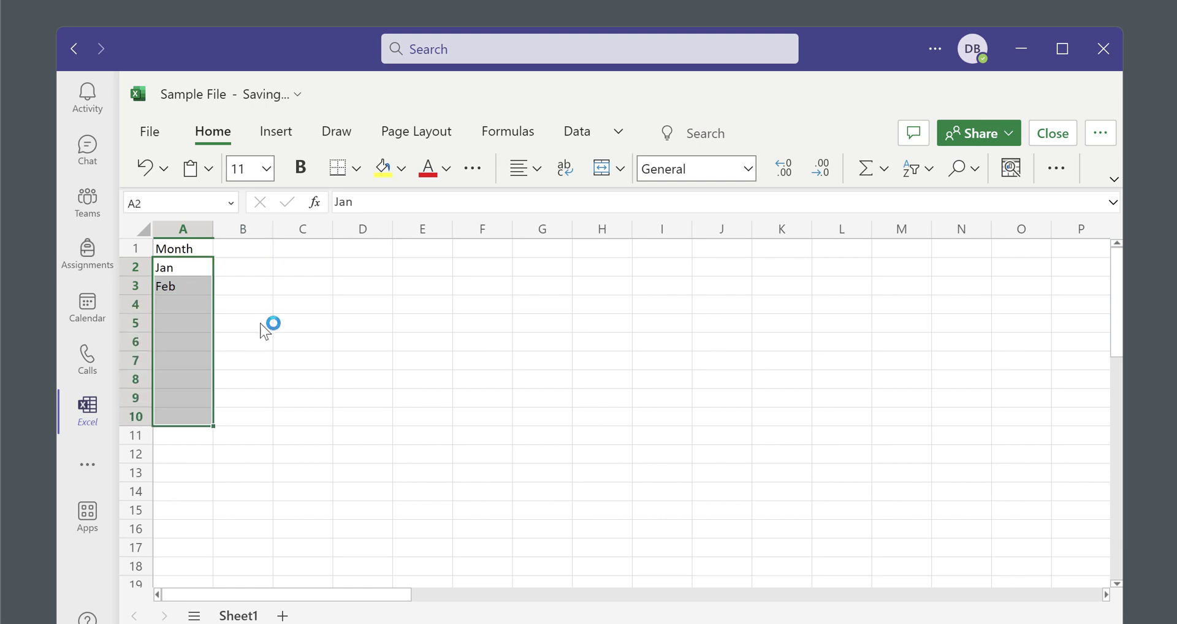
Step: Add HR, IT and Administration headers in B1:D1 and widen columns B–E
left_click(249, 251)
type("HR")
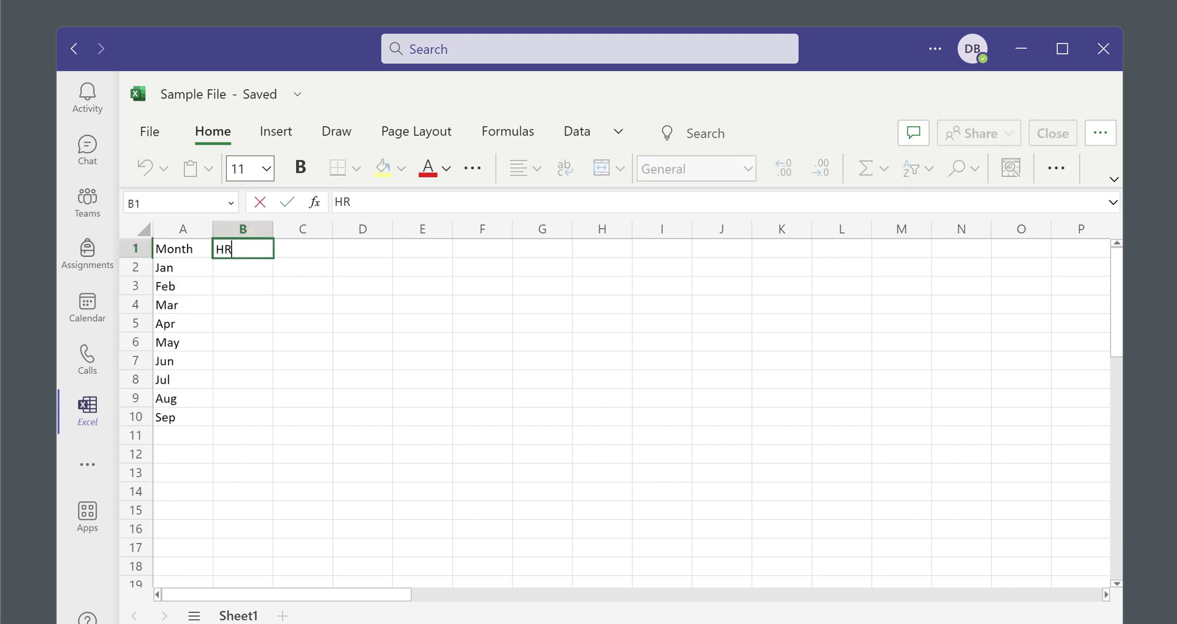
key("Tab")
type("IT")
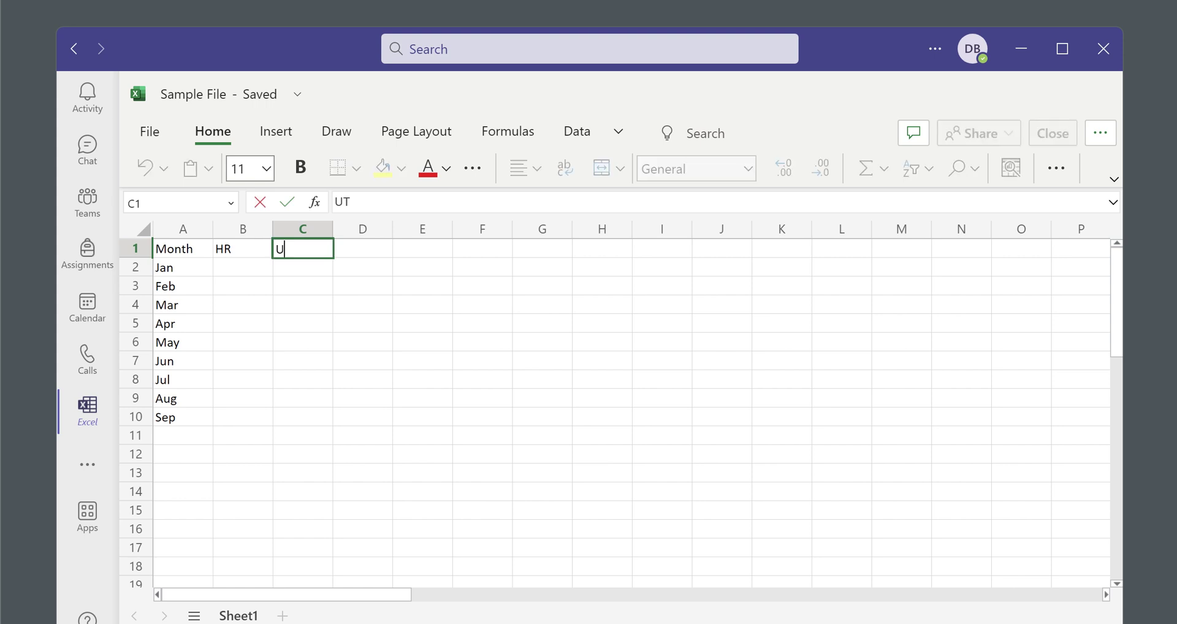
key("Tab")
type("Admin")
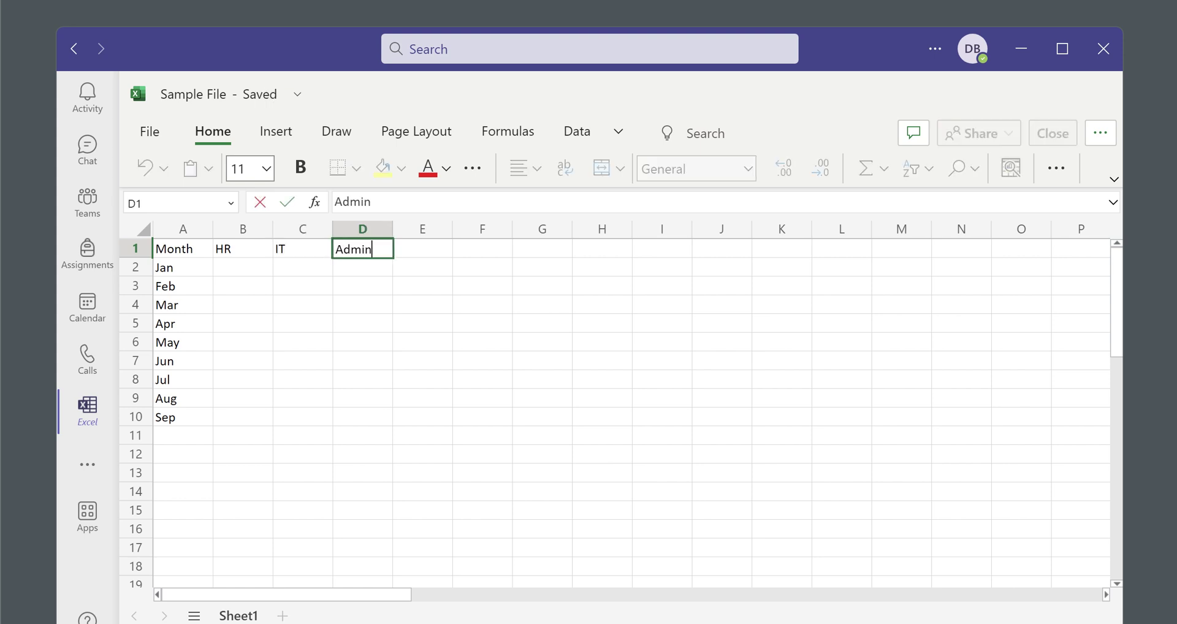
type("istration")
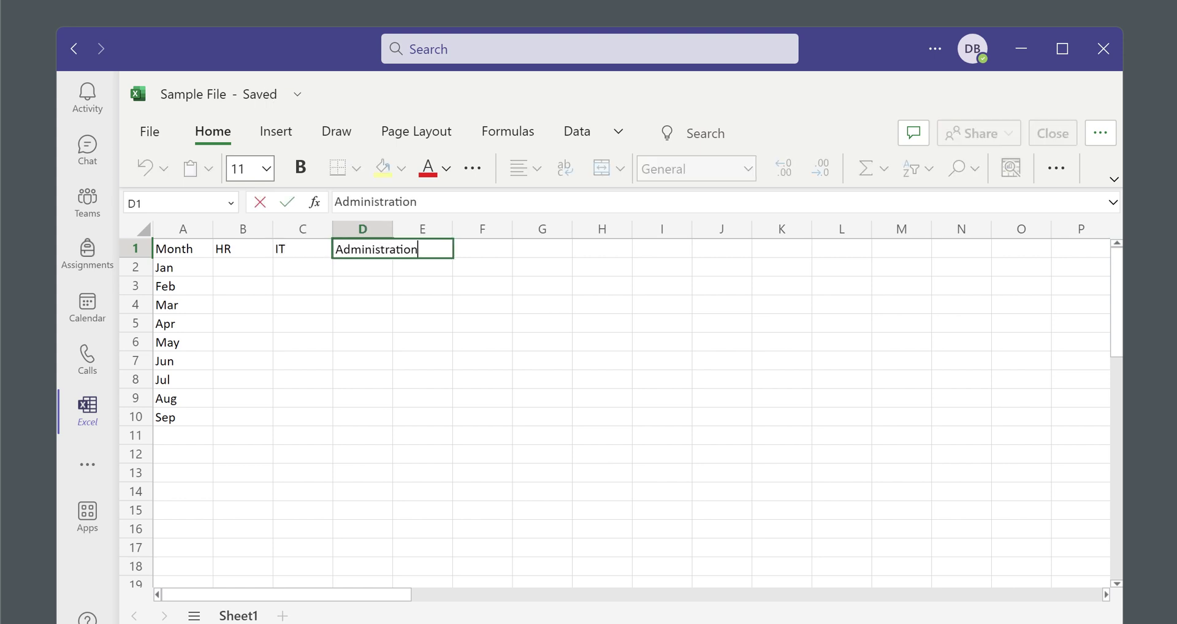
key("Tab")
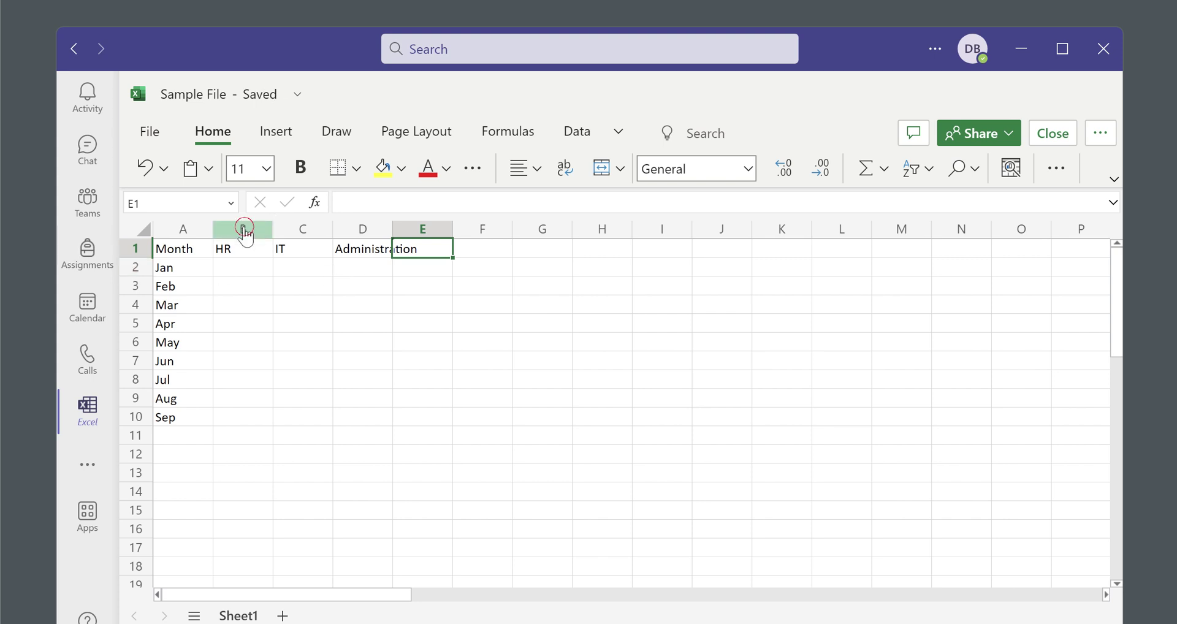
left_click_drag(243, 228, 422, 229)
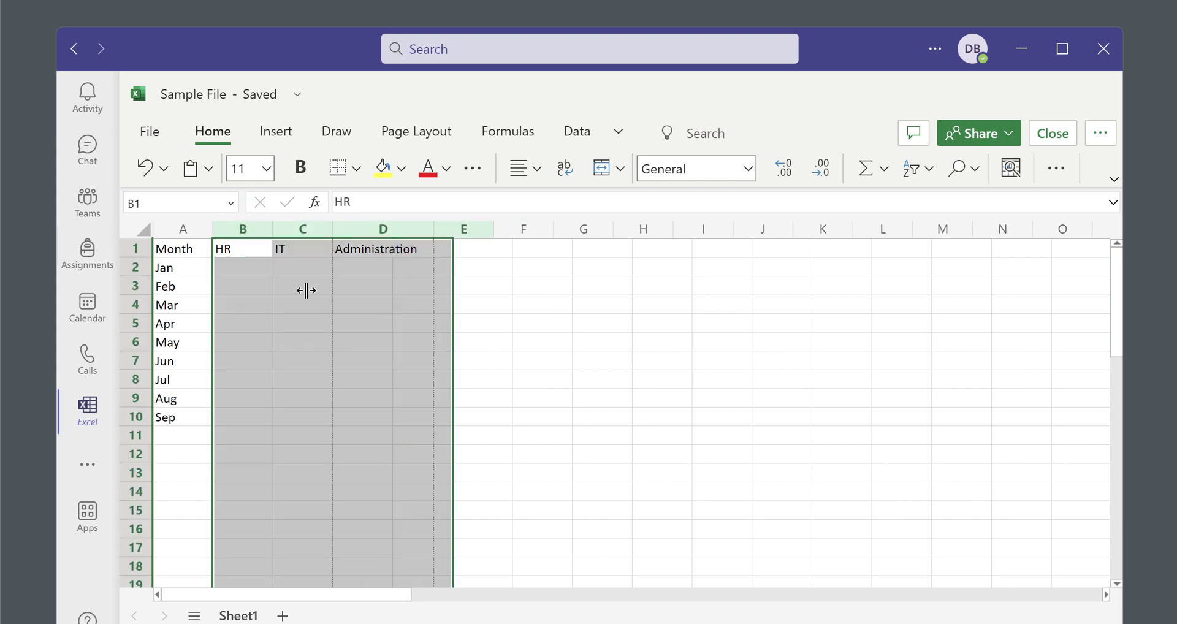
left_click(241, 268)
Step: Enter January figures 180, 210, 100 and the February HR value 181
type("180")
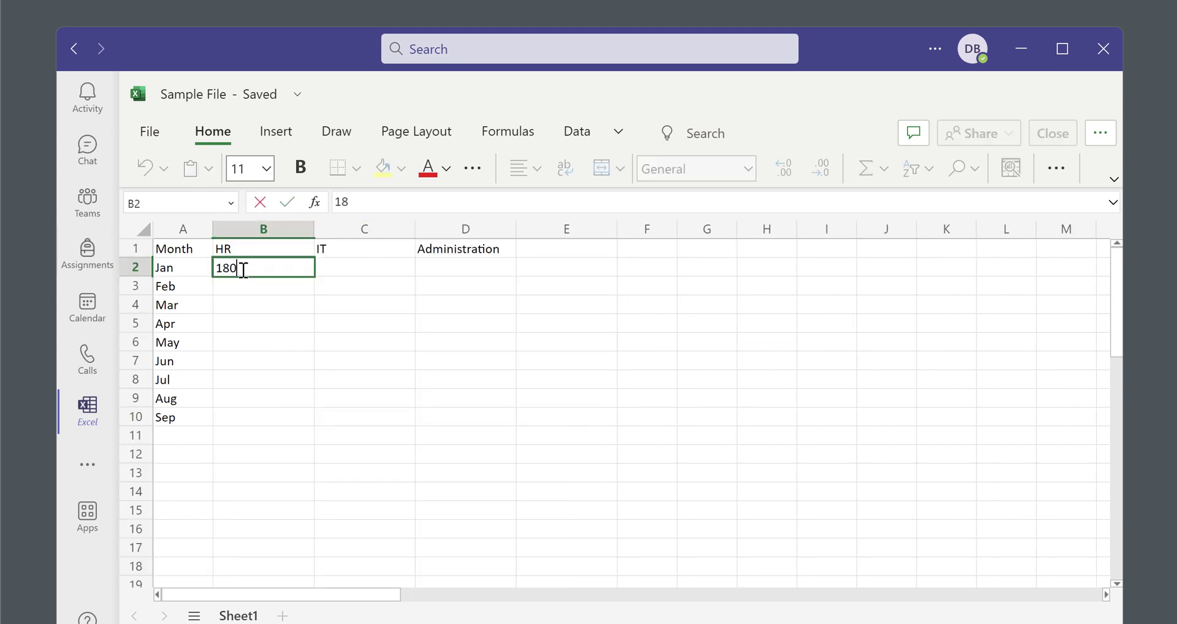
key("Tab")
type("210")
key("Tab")
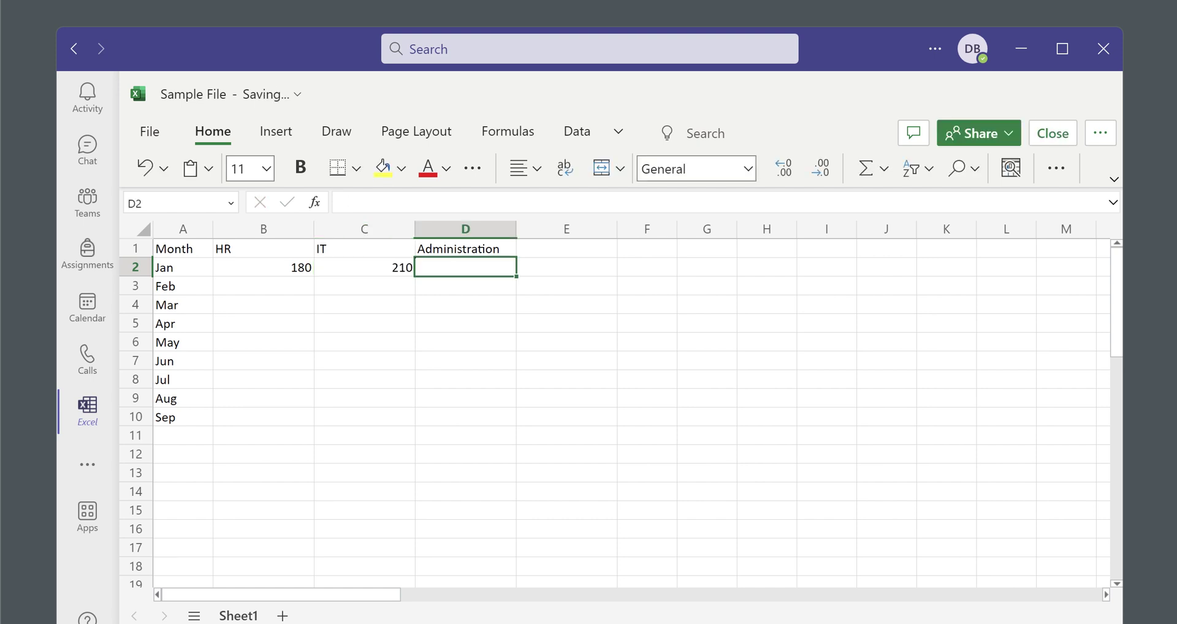
type("100")
key("Return")
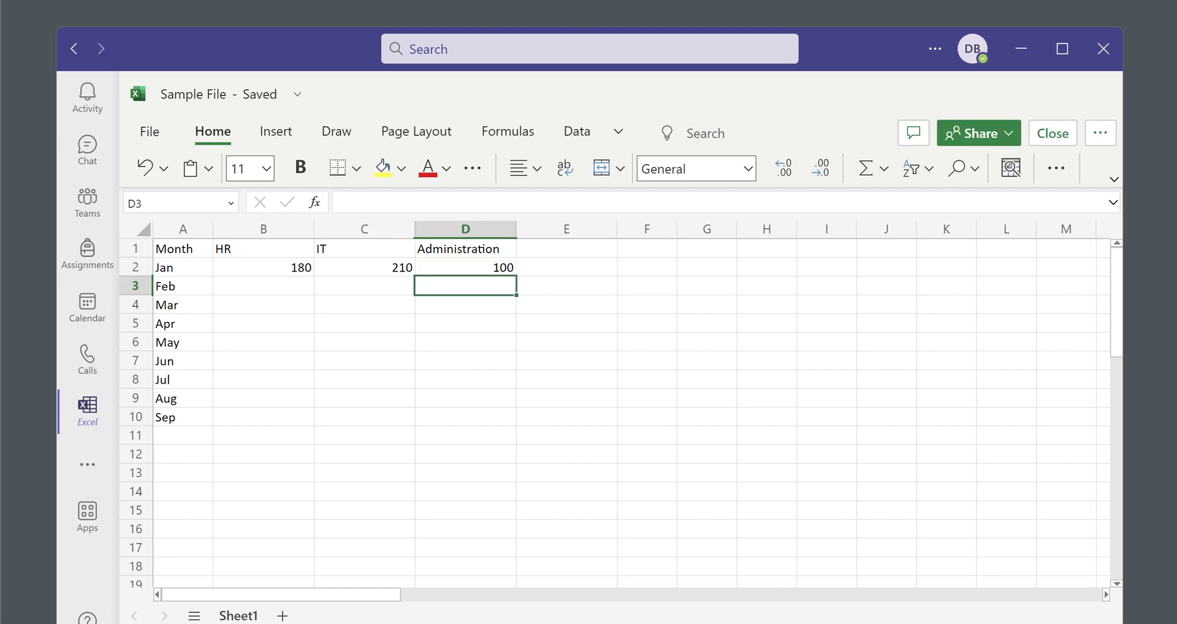
left_click(297, 288)
type("18")
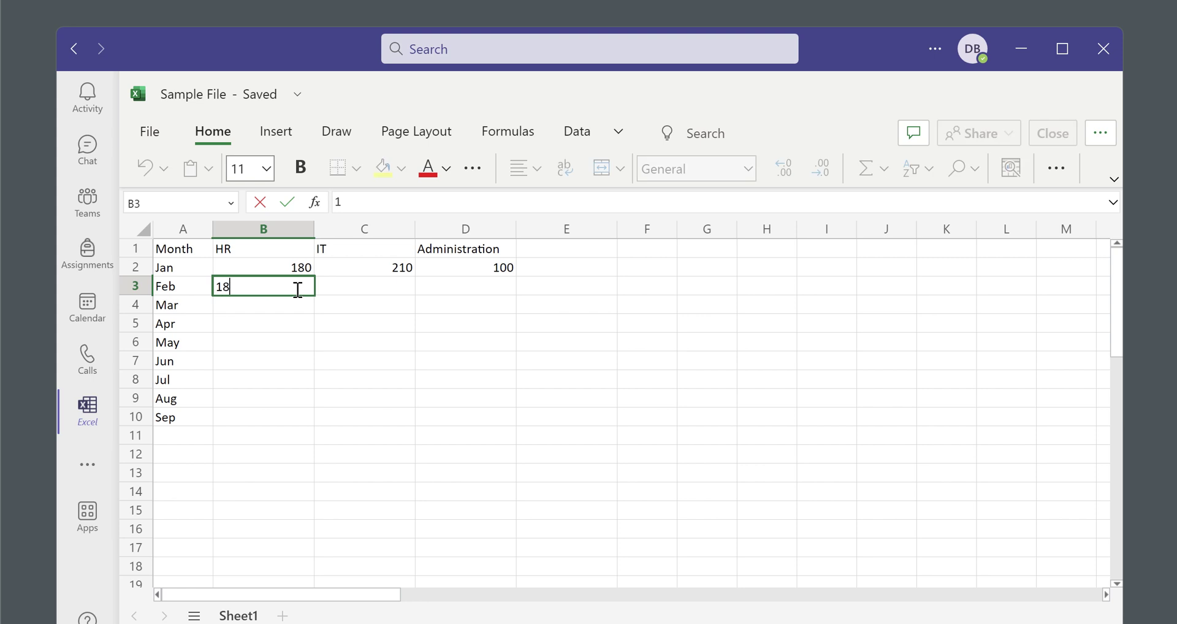
type("0")
key("BackSpace")
type("1")
left_click(349, 350)
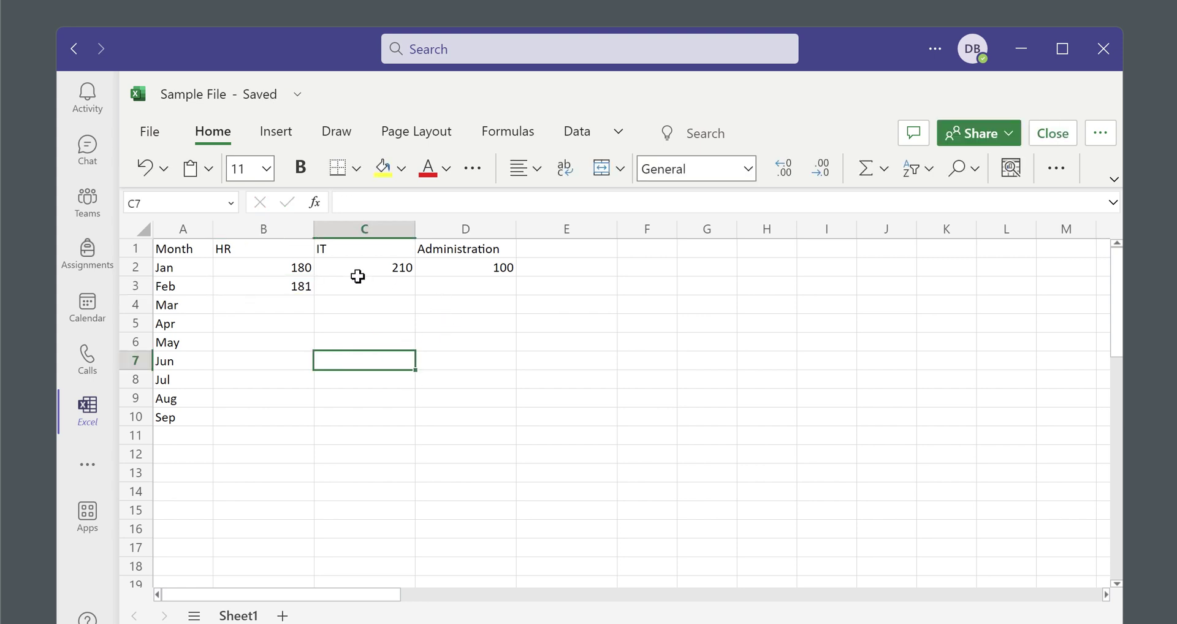
left_click(302, 268)
left_click(203, 249)
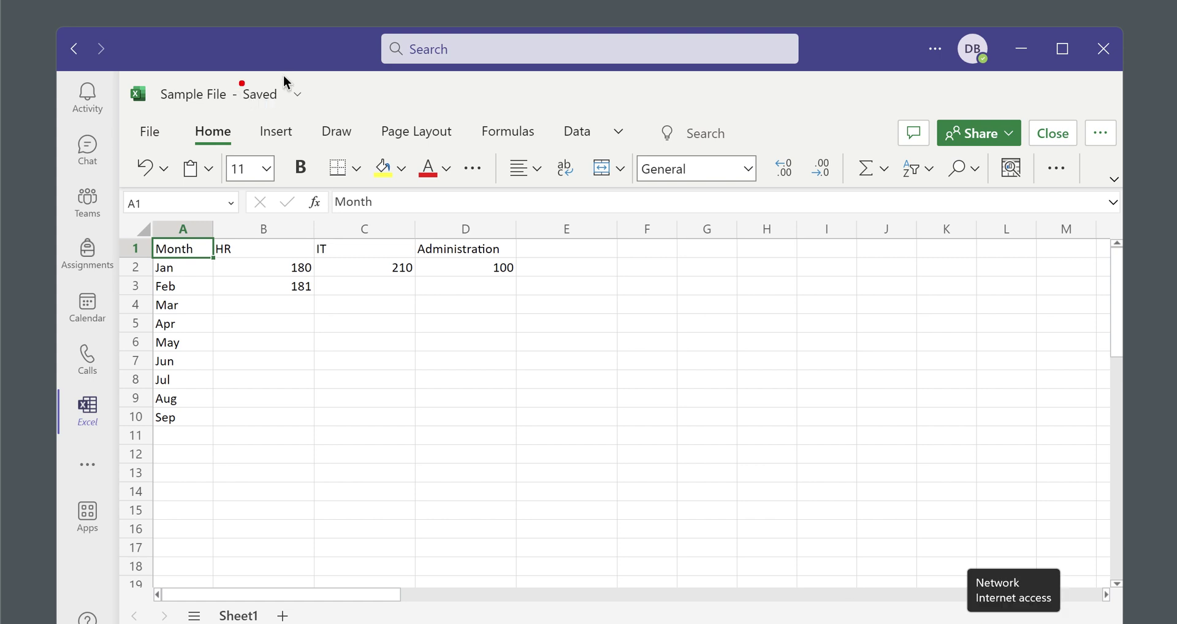
Step: Open and close the File backstage, then show the workbook's Share options
mouse_move(283, 75)
left_mouse_down()
mouse_move(138, 70)
mouse_move(290, 91)
mouse_move(261, 73)
left_mouse_up()
left_click(152, 132)
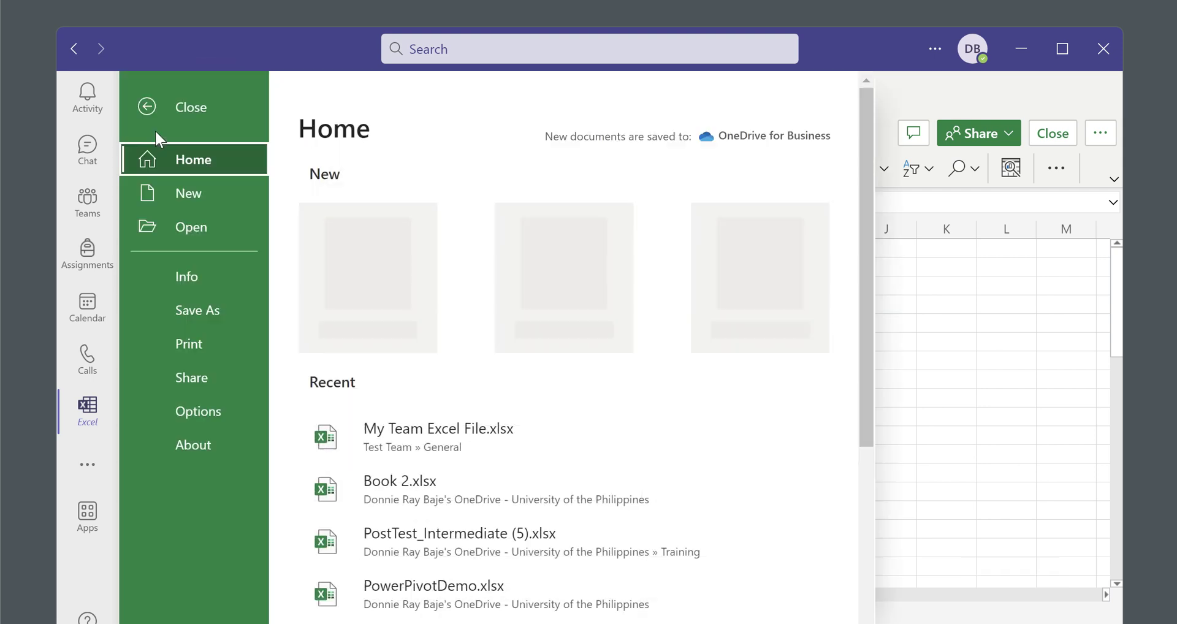
left_click(147, 110)
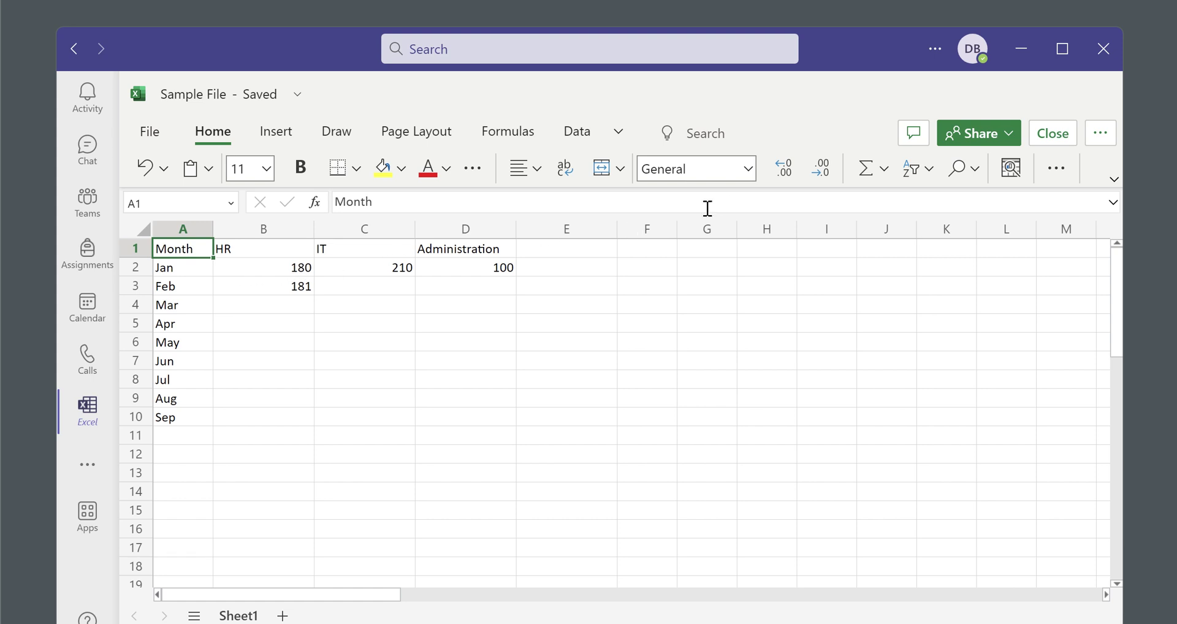
left_click(984, 135)
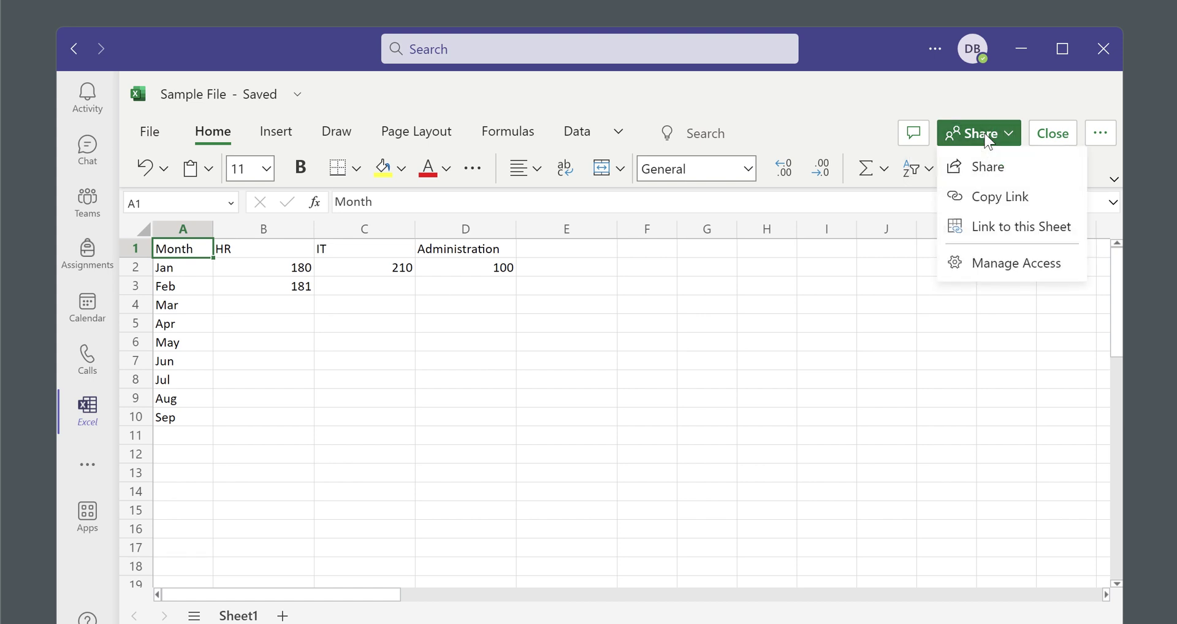
Step: Copy a link to Sample File.xlsx and open its link settings
left_click(996, 198)
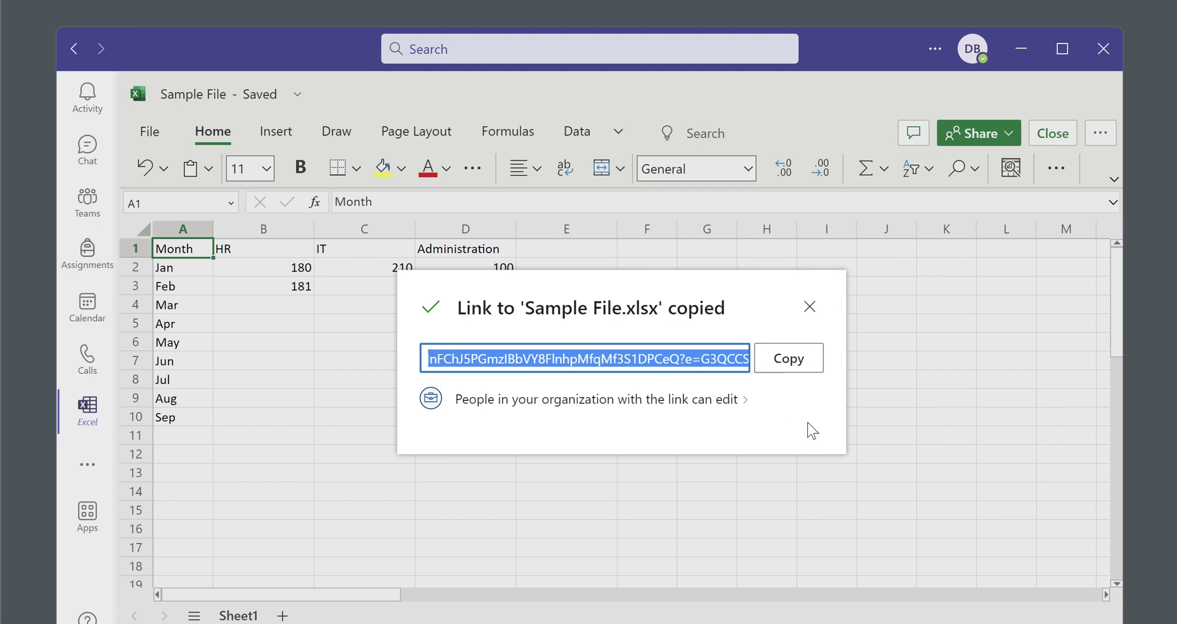
left_click(749, 410)
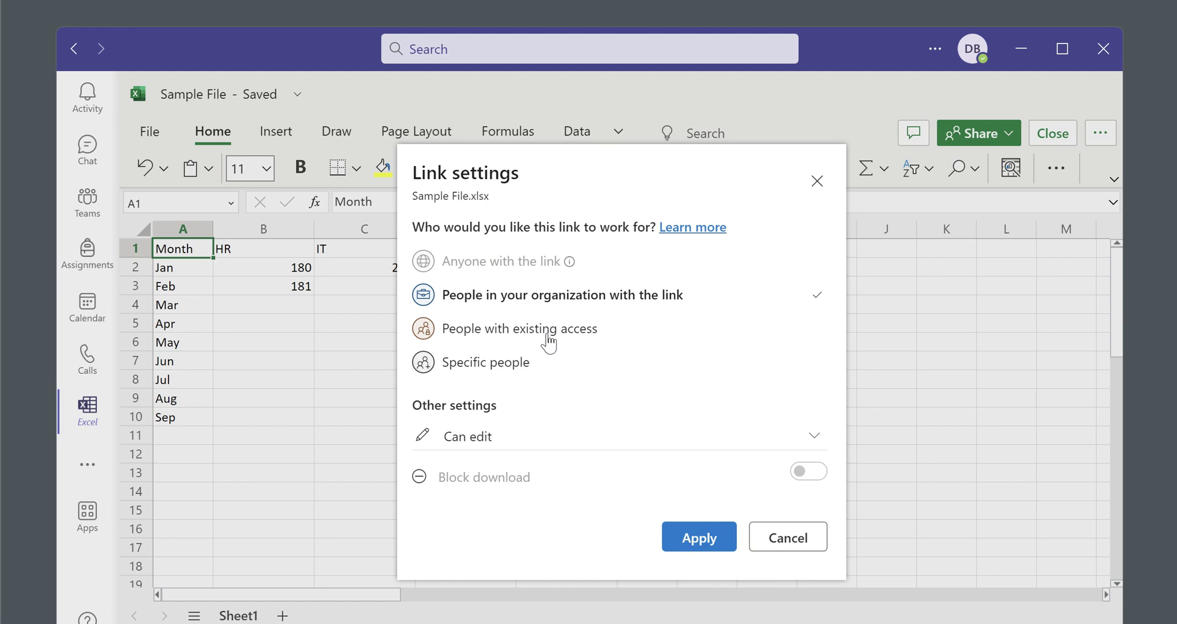
Step: Keep the link for people in your organization and close the link dialogs
left_click(518, 362)
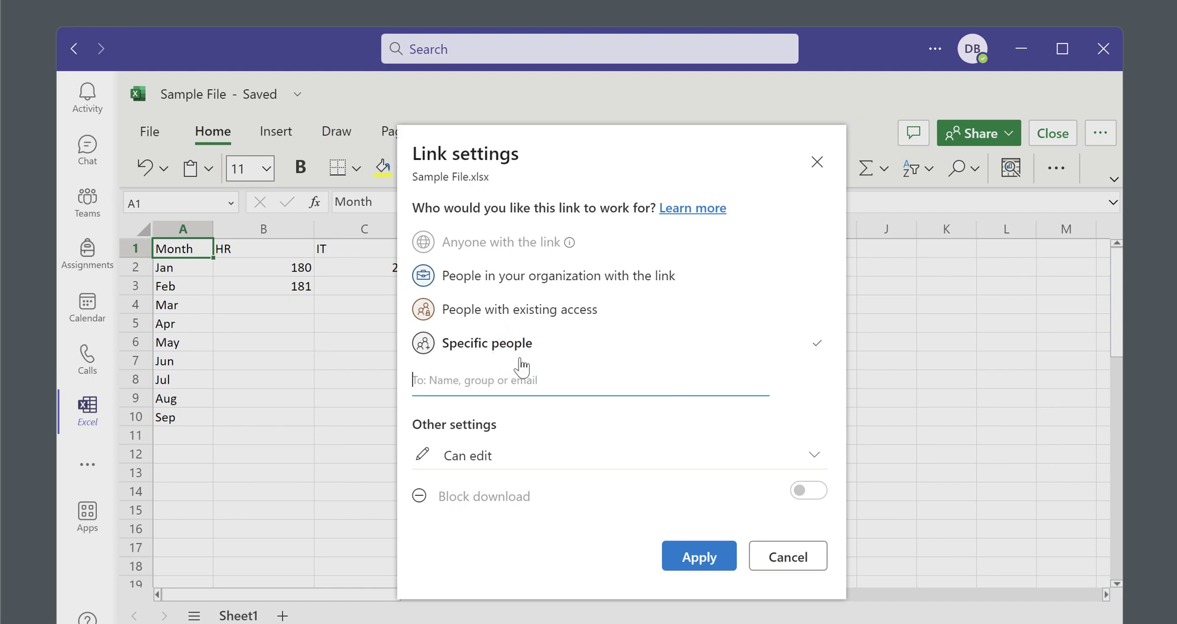
left_click(605, 279)
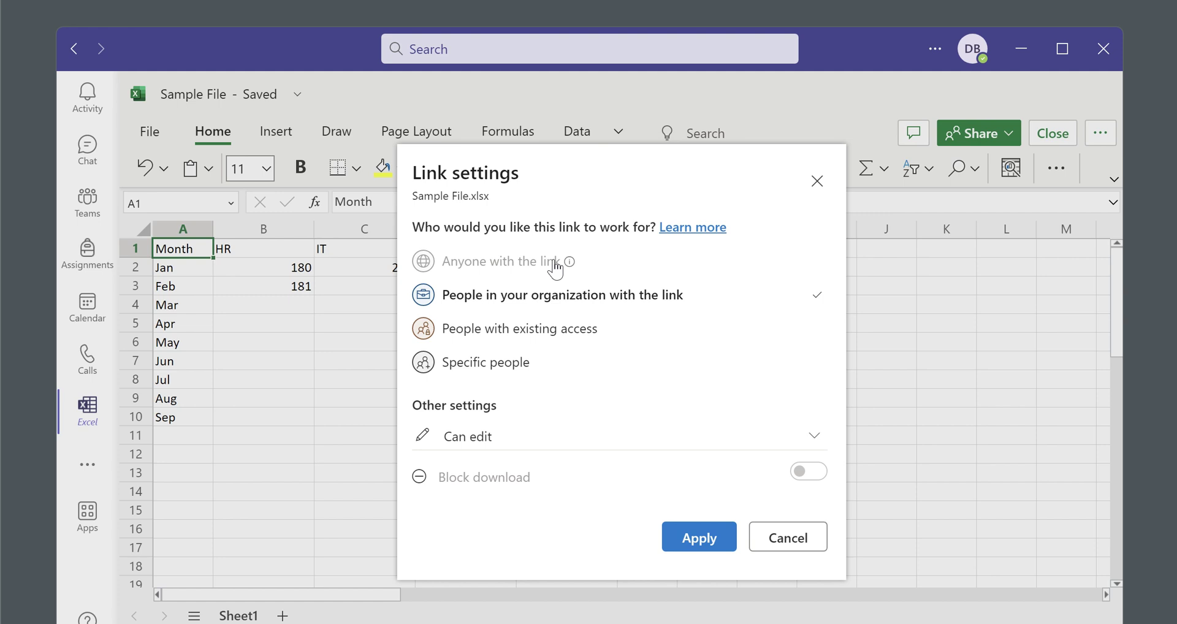
mouse_move(558, 266)
mouse_move(401, 237)
left_mouse_down()
mouse_move(414, 370)
mouse_move(545, 388)
mouse_move(715, 344)
mouse_move(709, 241)
mouse_move(413, 232)
left_mouse_up()
left_click(785, 539)
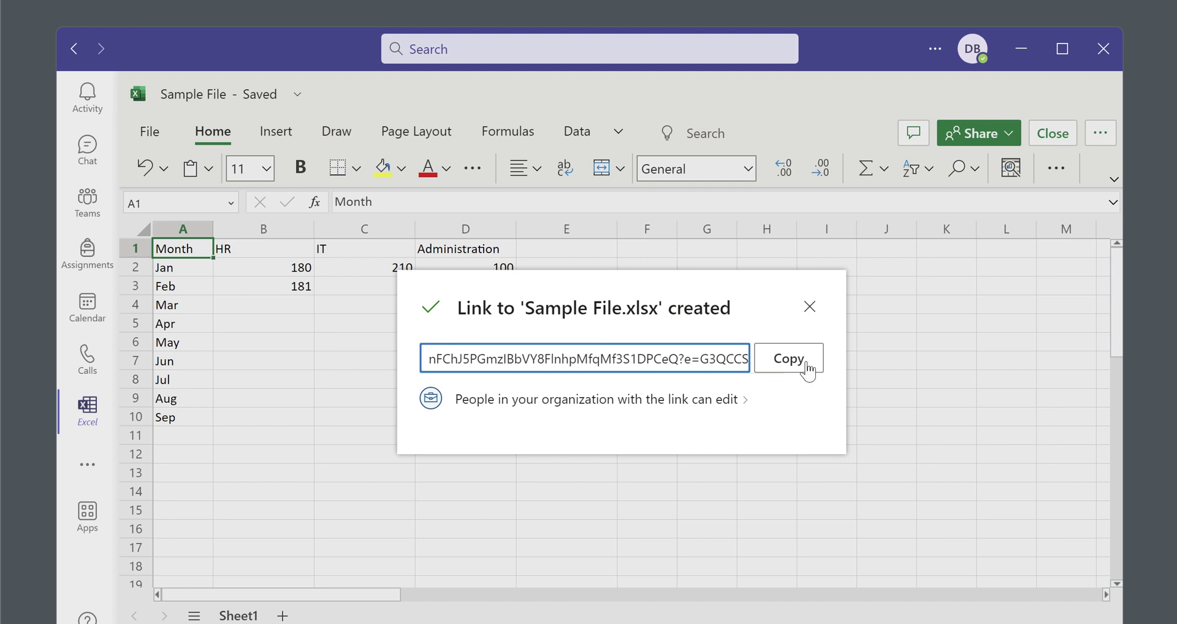
left_click(810, 306)
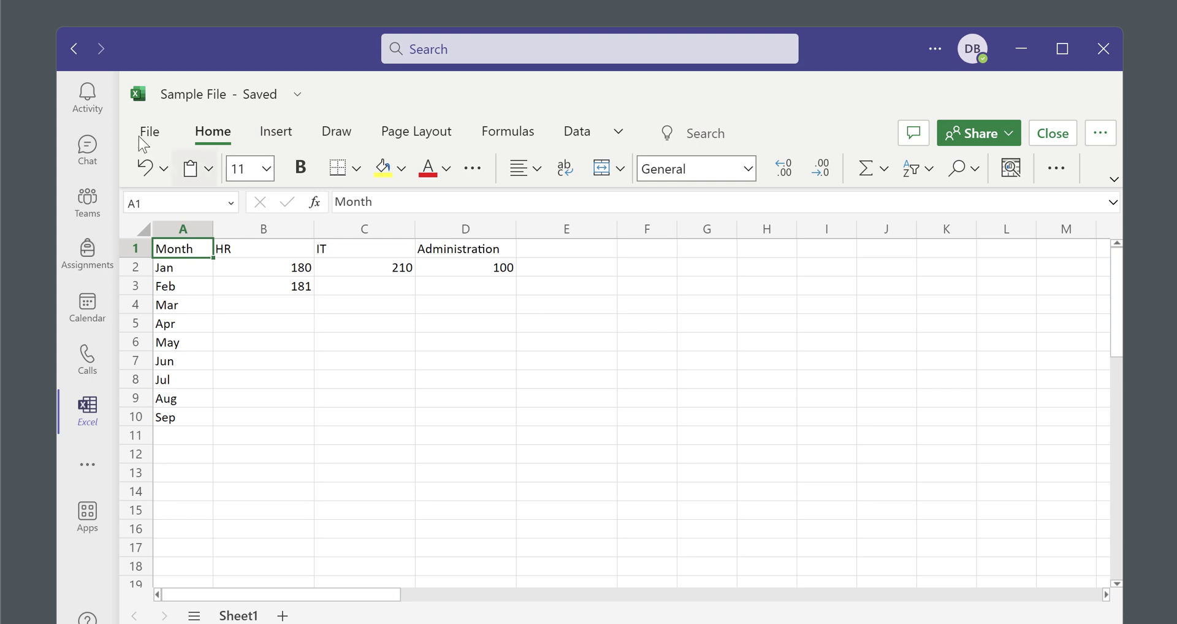
left_click(996, 133)
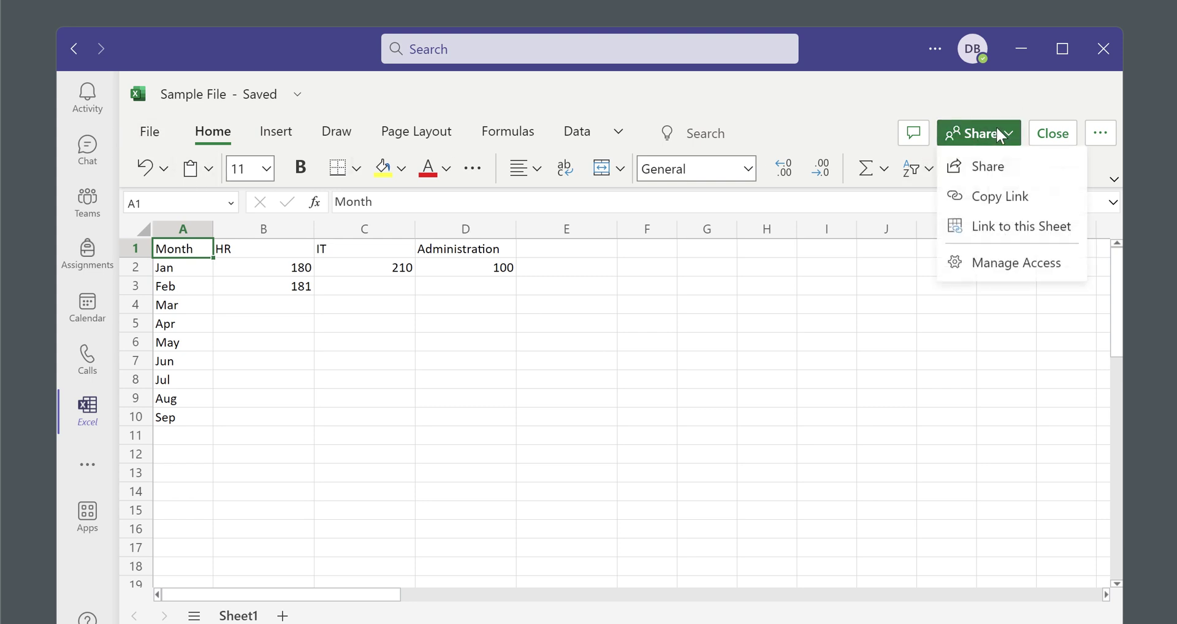
left_click(984, 168)
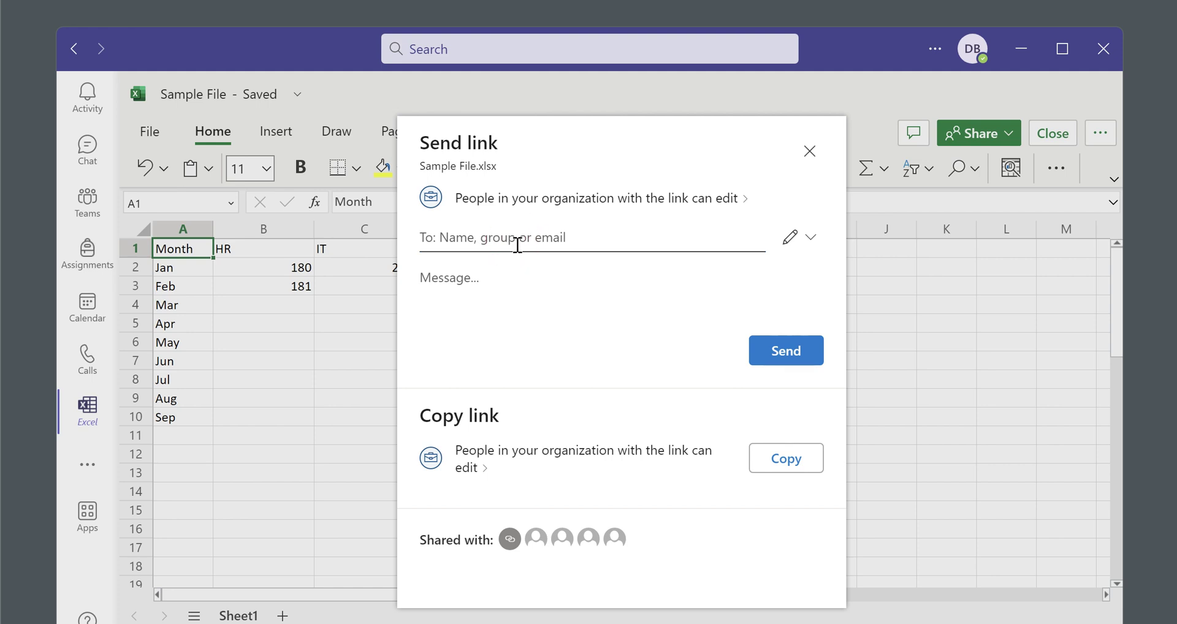
type("donnie")
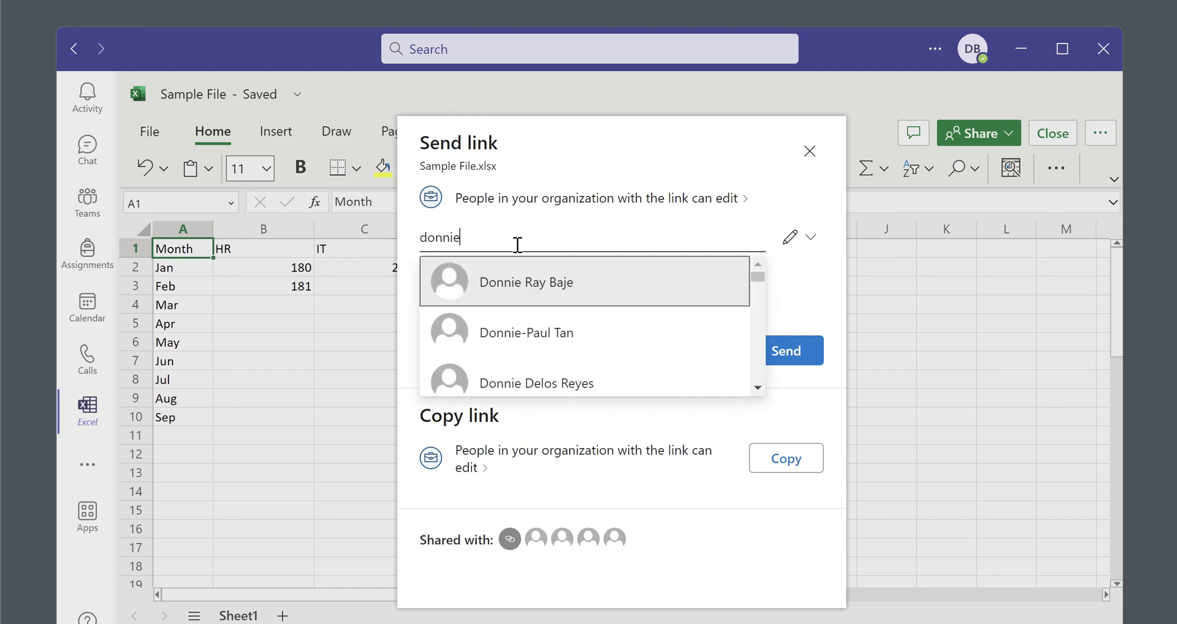
left_click(272, 317)
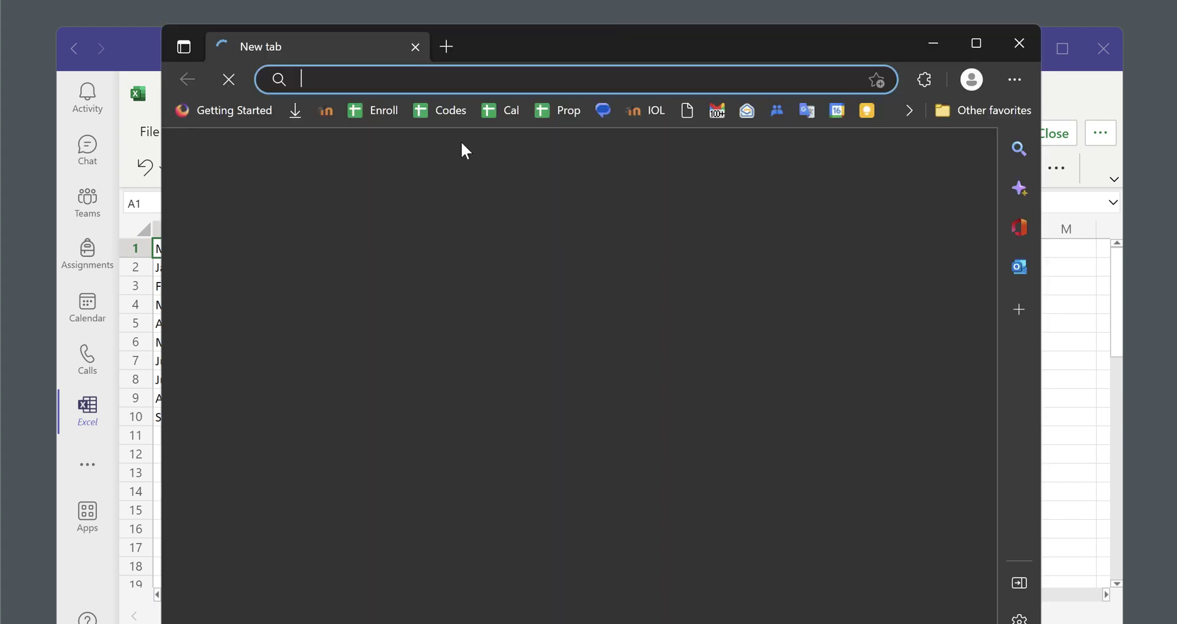
Step: Paste the copied Sample File.xlsx link into Edge's address bar and open it
key("ctrl+v")
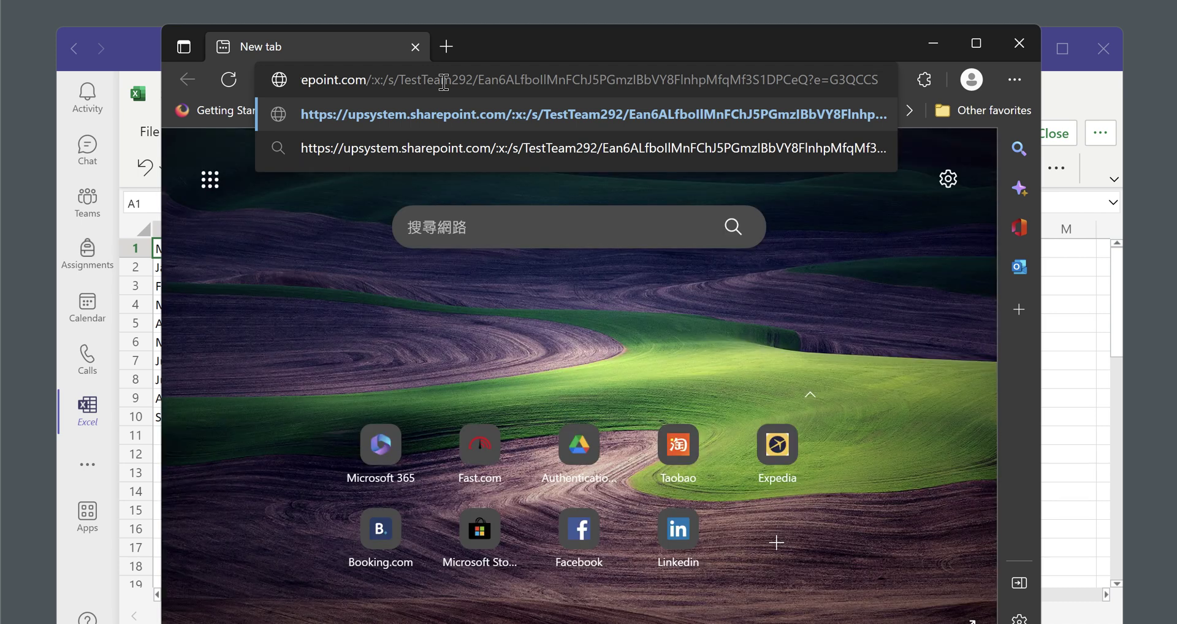
key("Return")
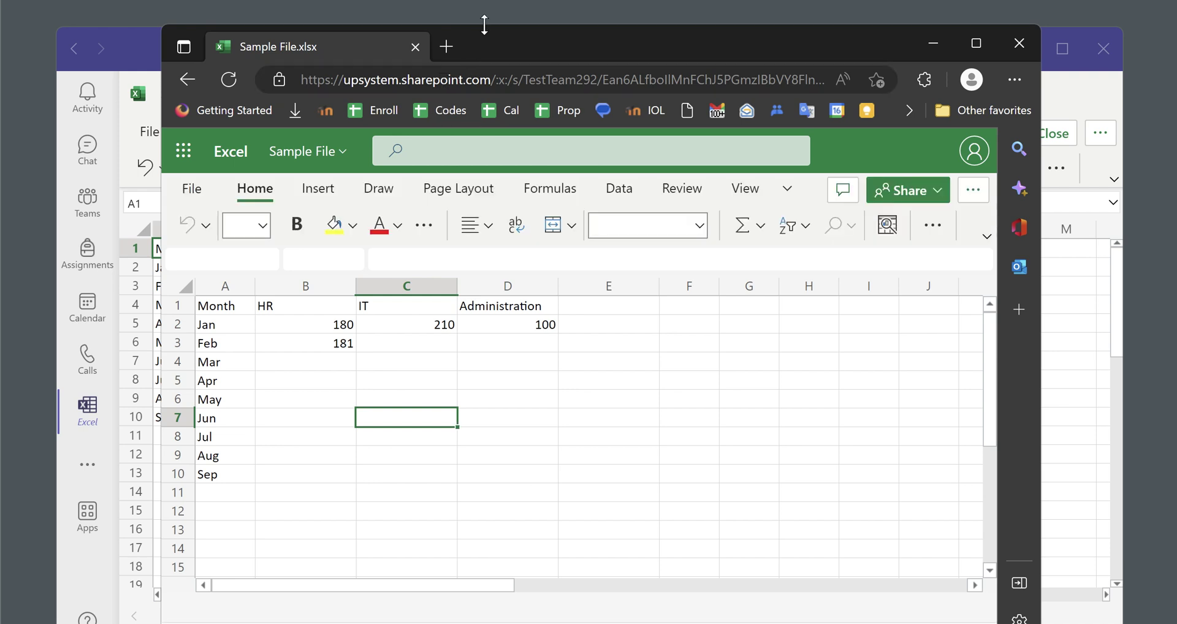
Step: Shift the browser window left and open the File Home page in Excel for the web
left_click_drag(498, 46, 502, 35)
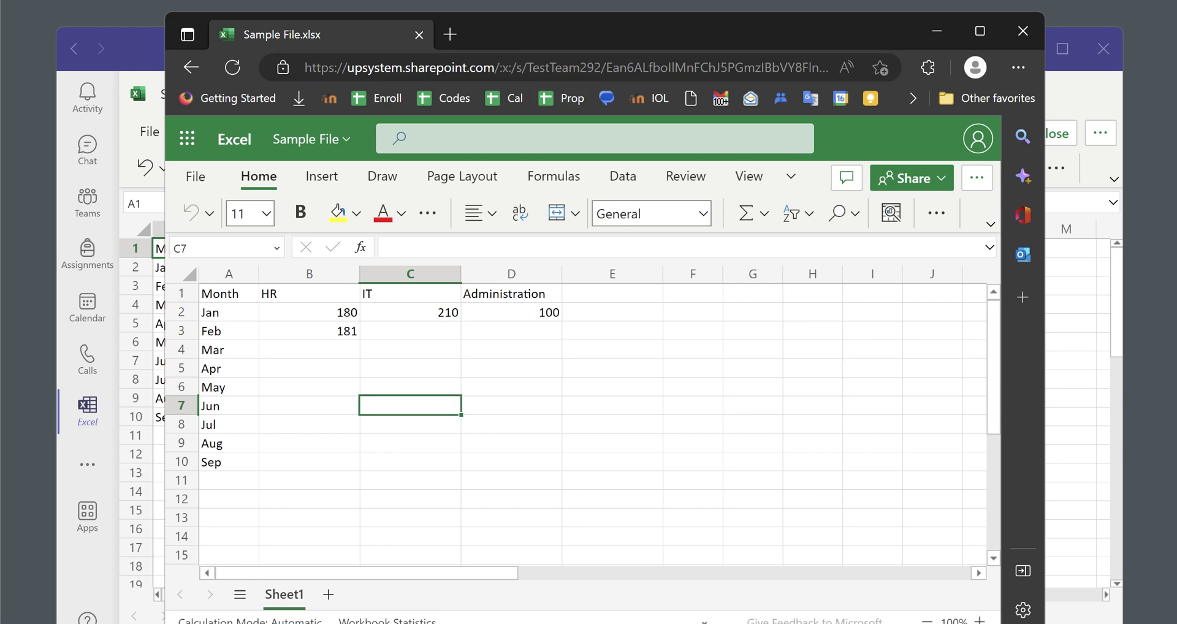
left_click_drag(823, 32, 804, 31)
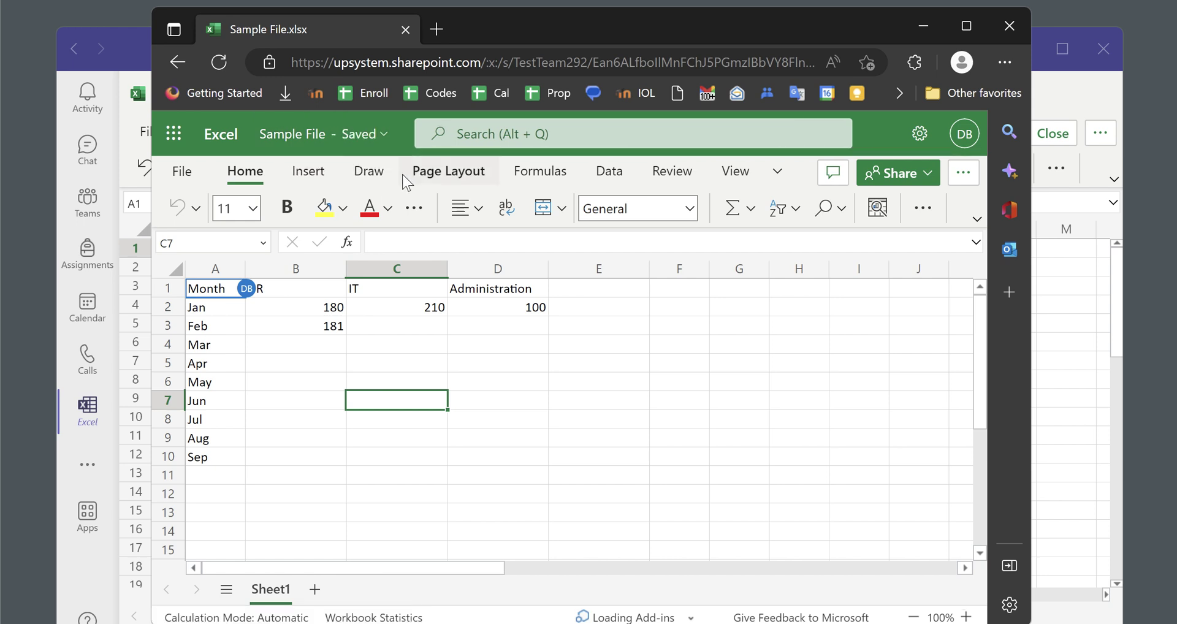
left_click_drag(582, 28, 544, 28)
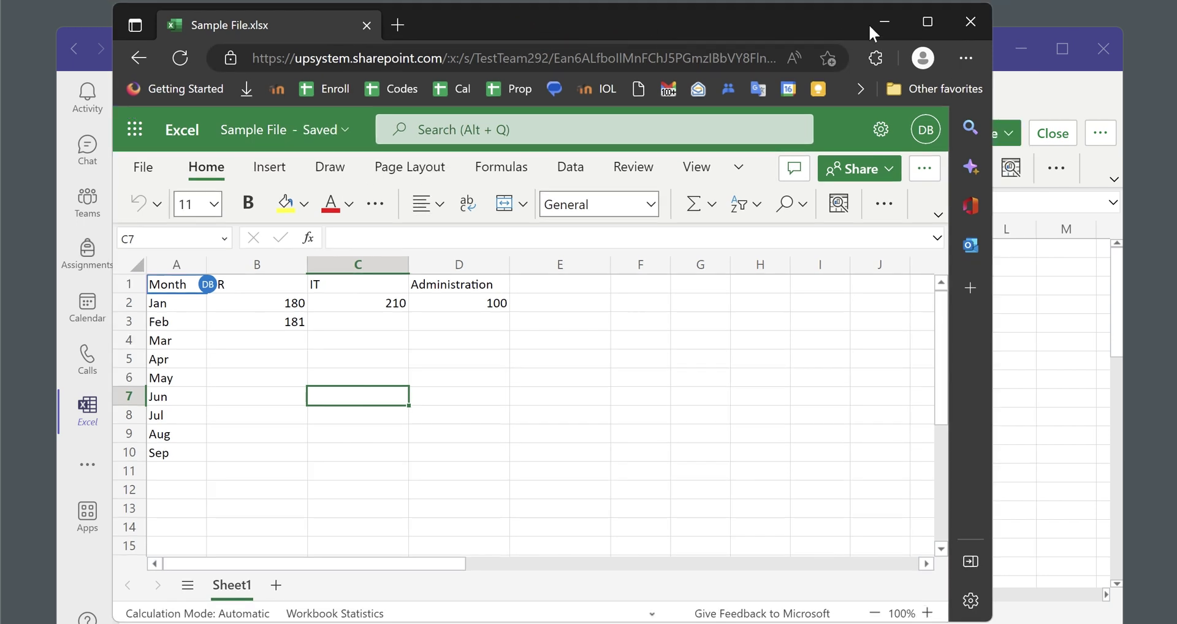
mouse_move(926, 21)
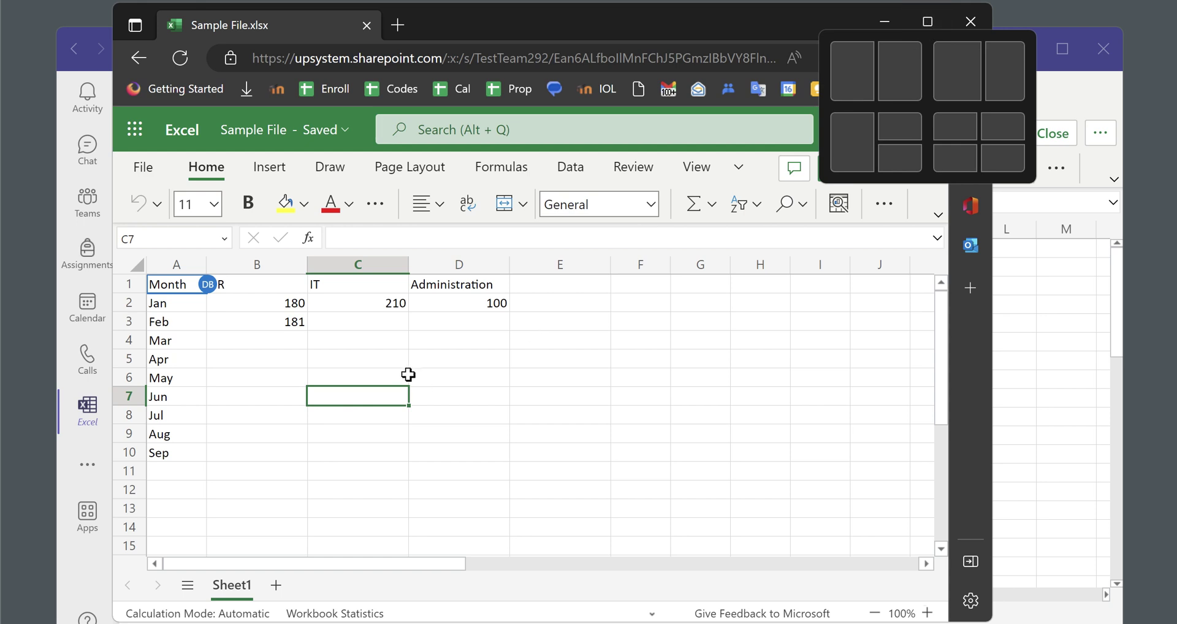
left_click(150, 166)
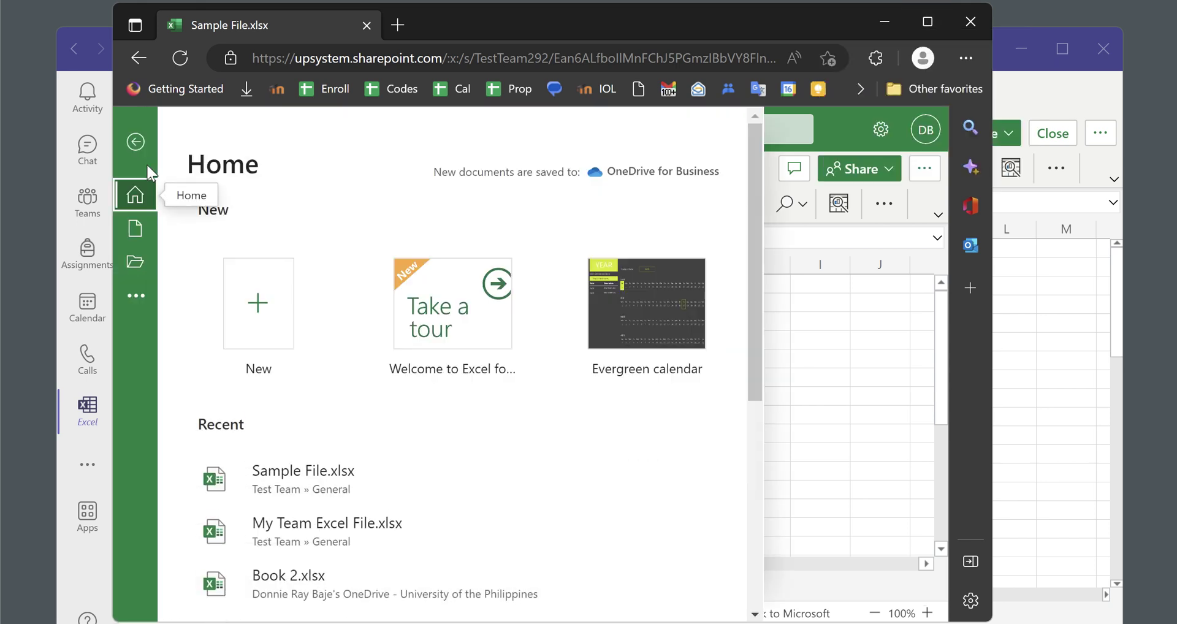
Step: Open Sample File in desktop Excel from the Info page's Open in Desktop App
left_click(140, 297)
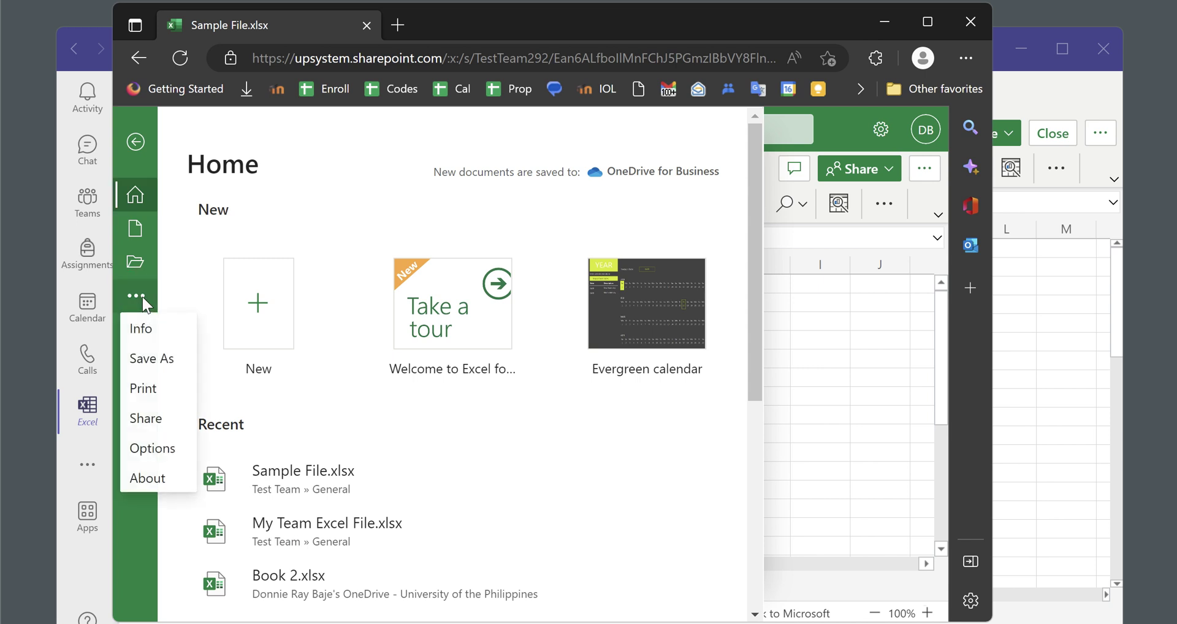
left_click(152, 329)
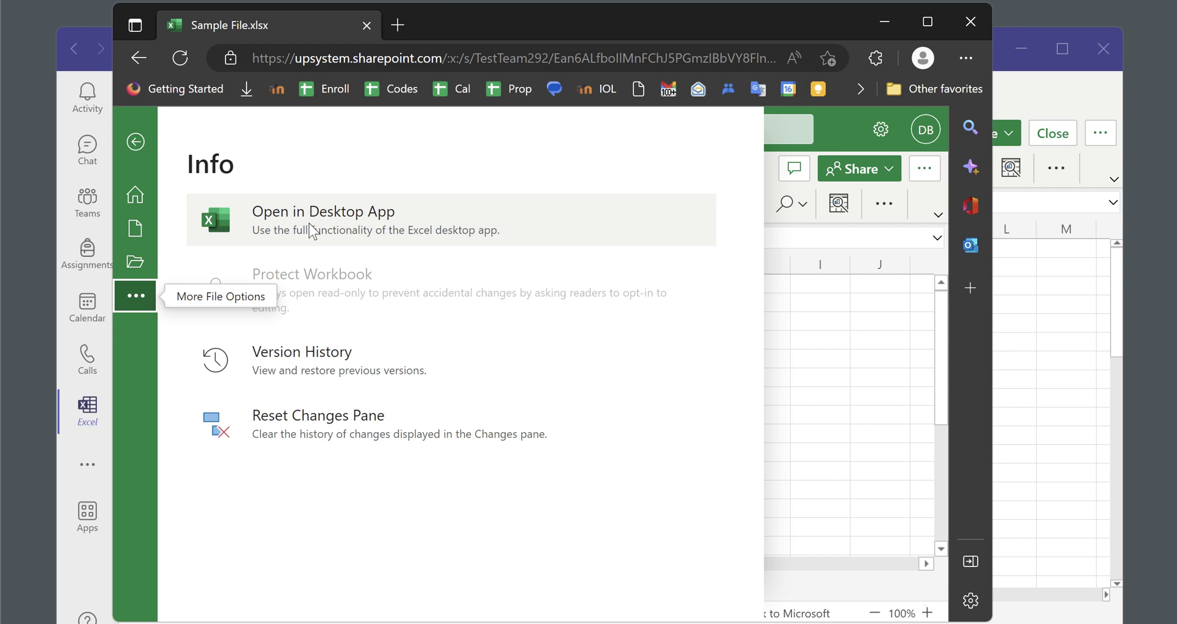
left_click(311, 231)
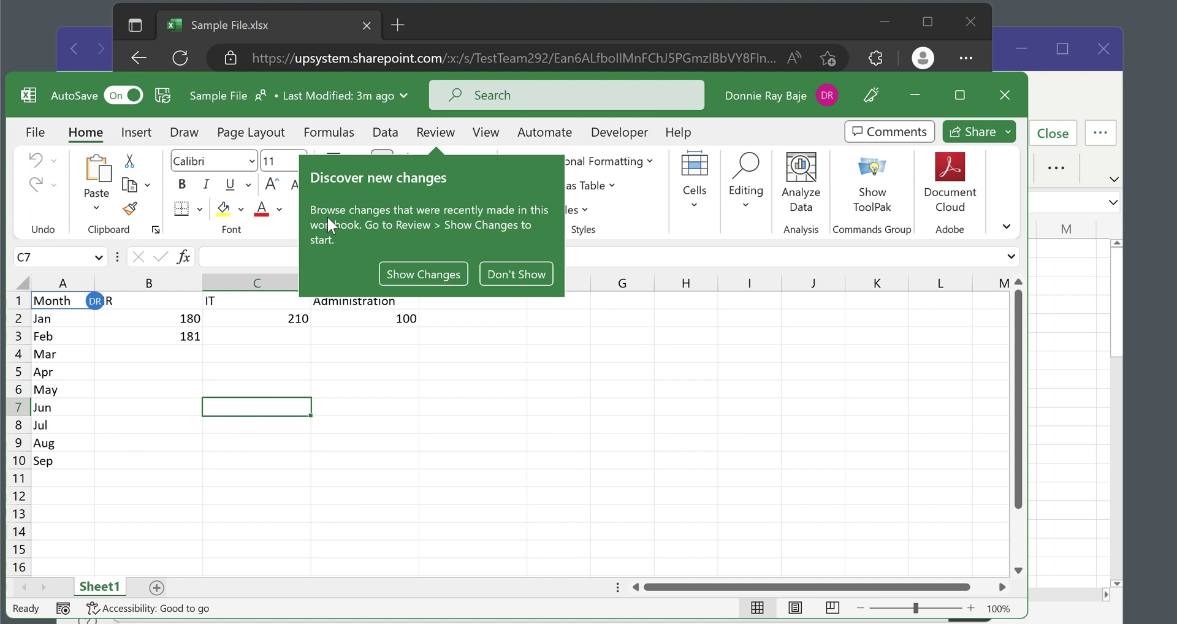
Step: Dismiss the new-changes notice in desktop Excel, reposition its window and select C3
left_click(141, 321)
left_click(142, 320)
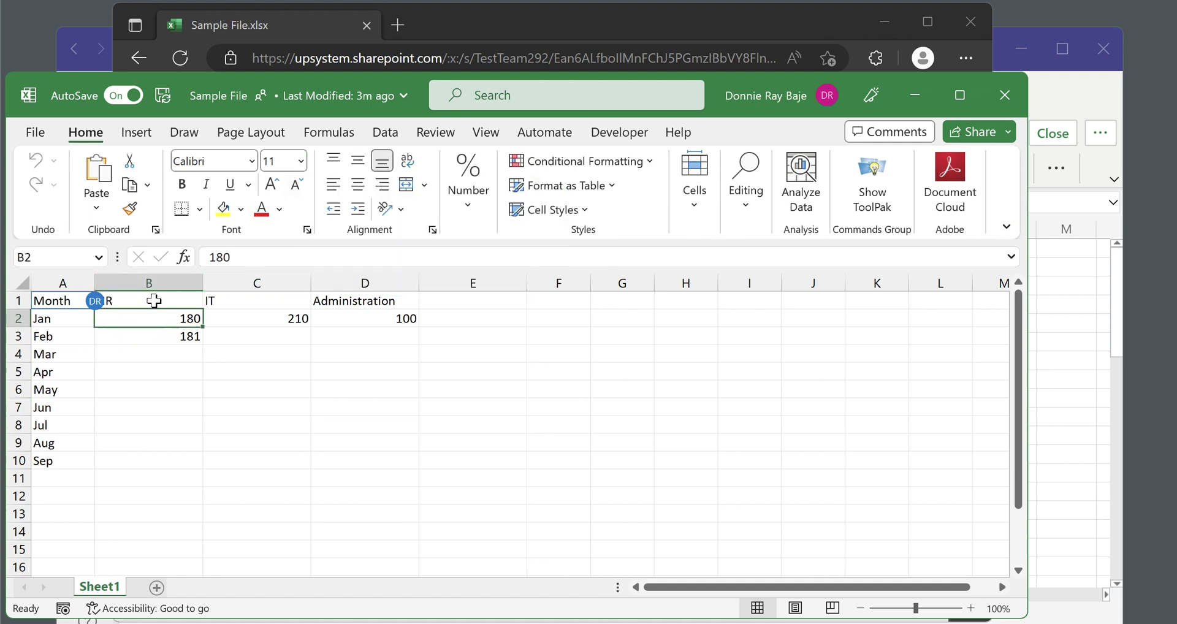
left_click(154, 300)
left_click(66, 301)
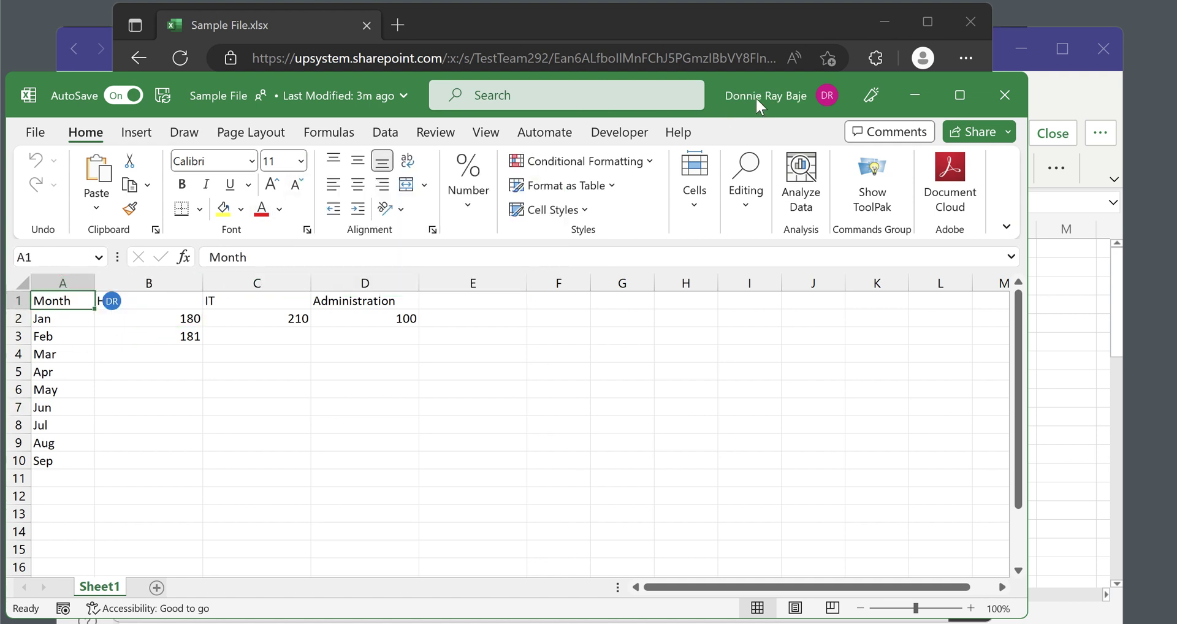
left_click_drag(711, 97, 801, 119)
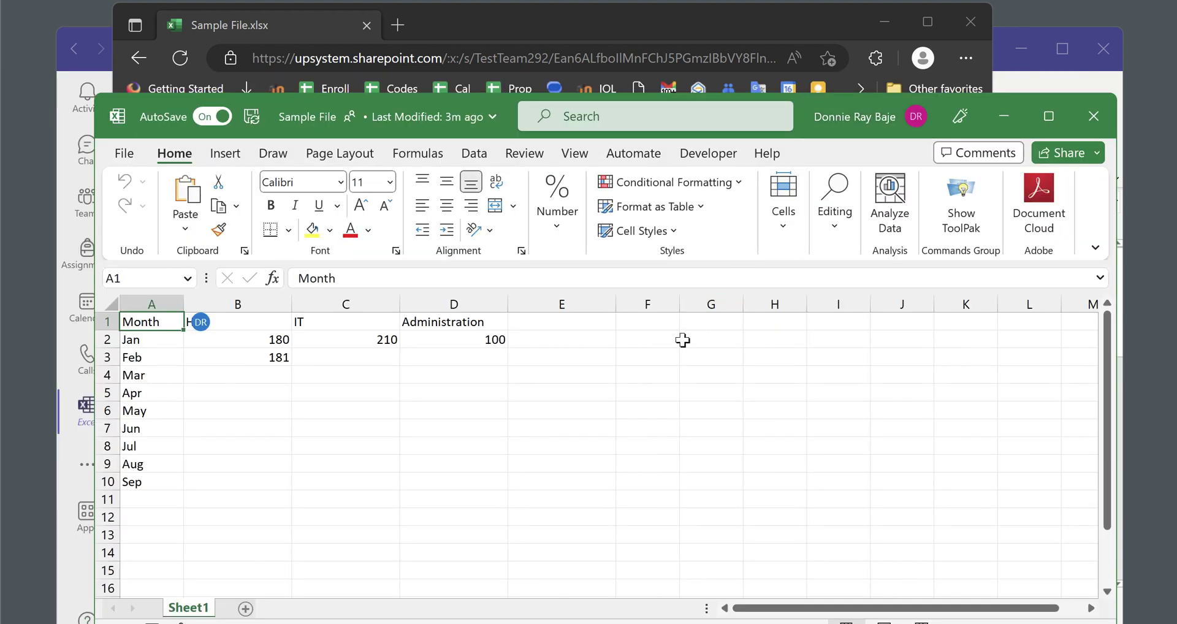
left_click(361, 355)
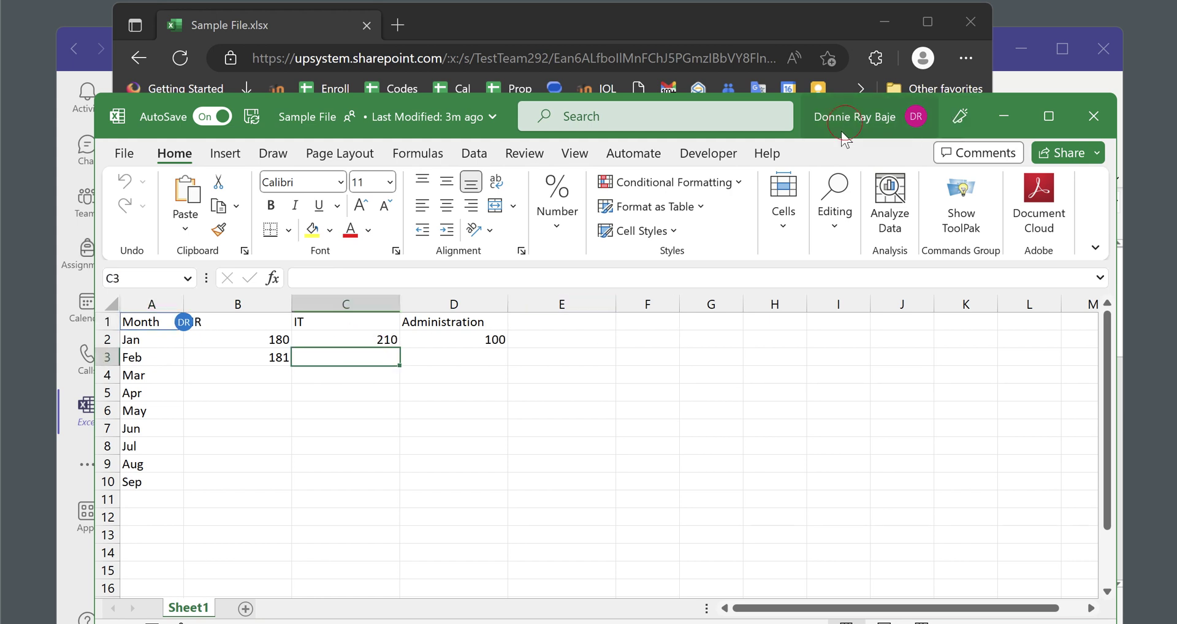
left_click_drag(937, 113, 878, 250)
Step: Arrange the browser and Teams windows, closing the All done notice, with desktop Excel in front
left_click(741, 35)
left_click_drag(741, 35, 818, 31)
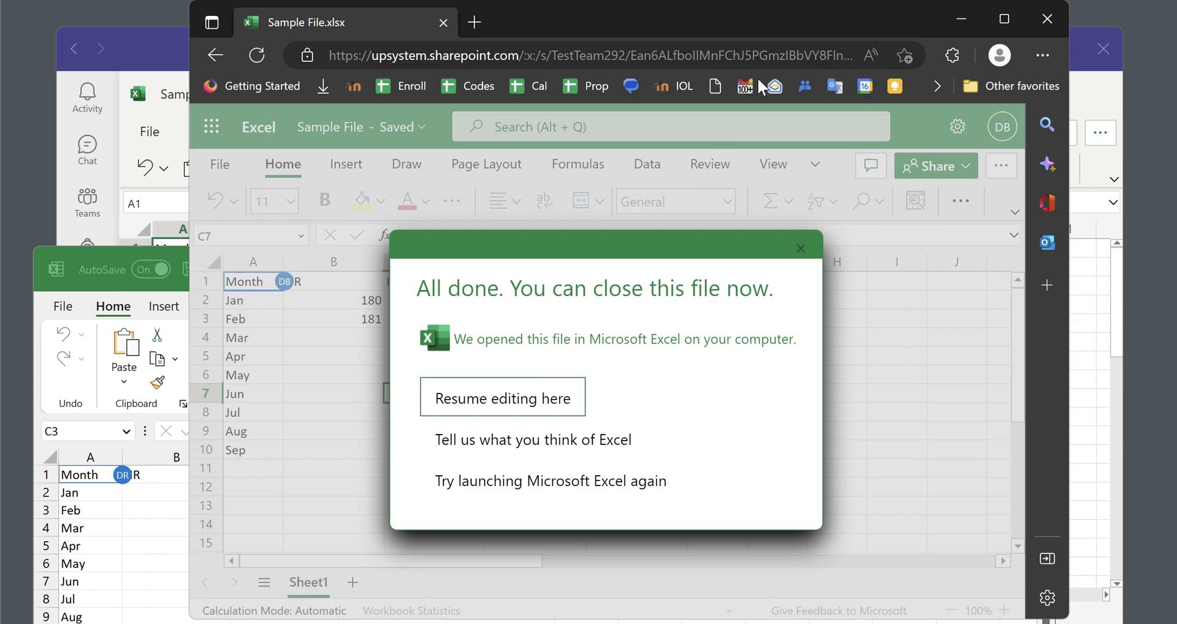
left_click(801, 250)
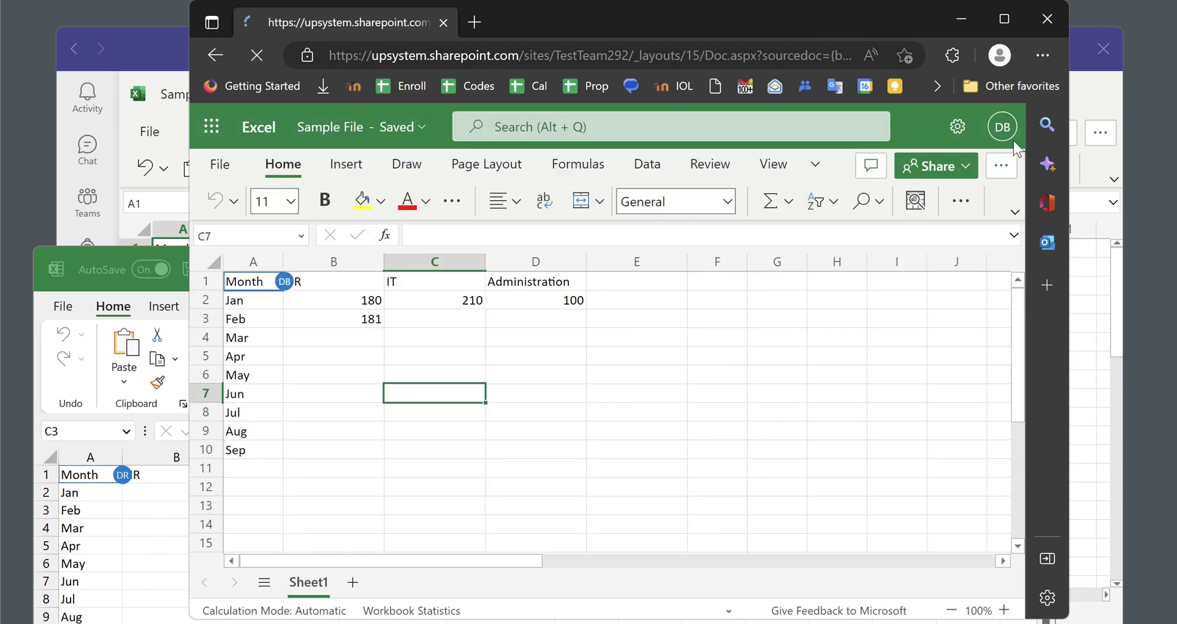
left_click(1118, 327)
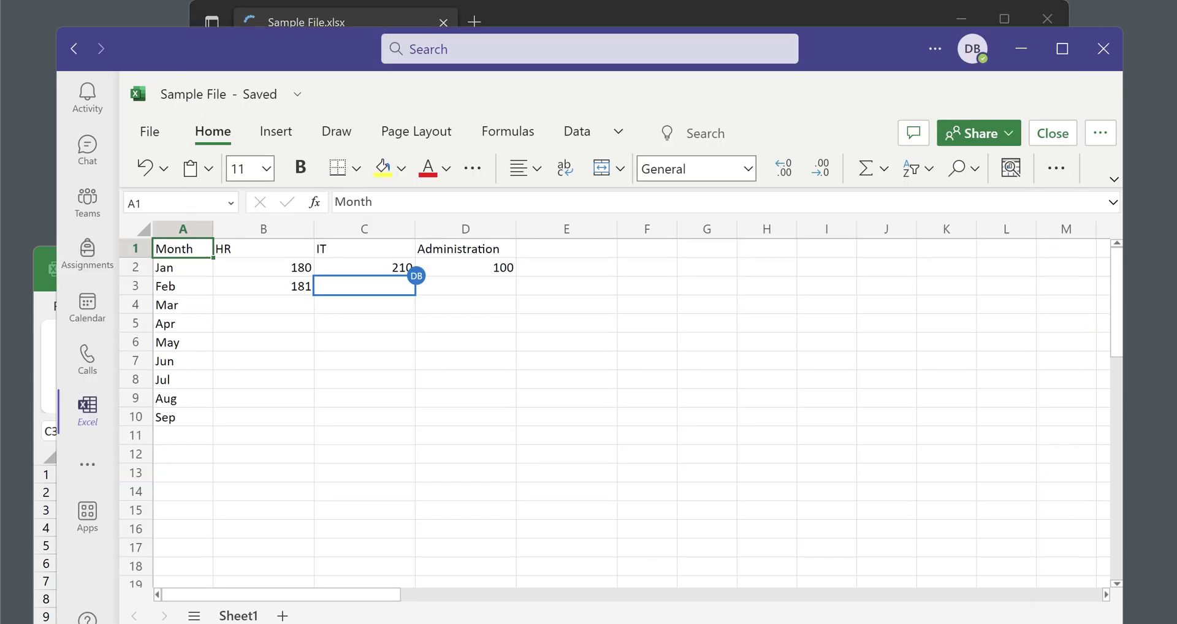
left_click_drag(332, 53, 370, 48)
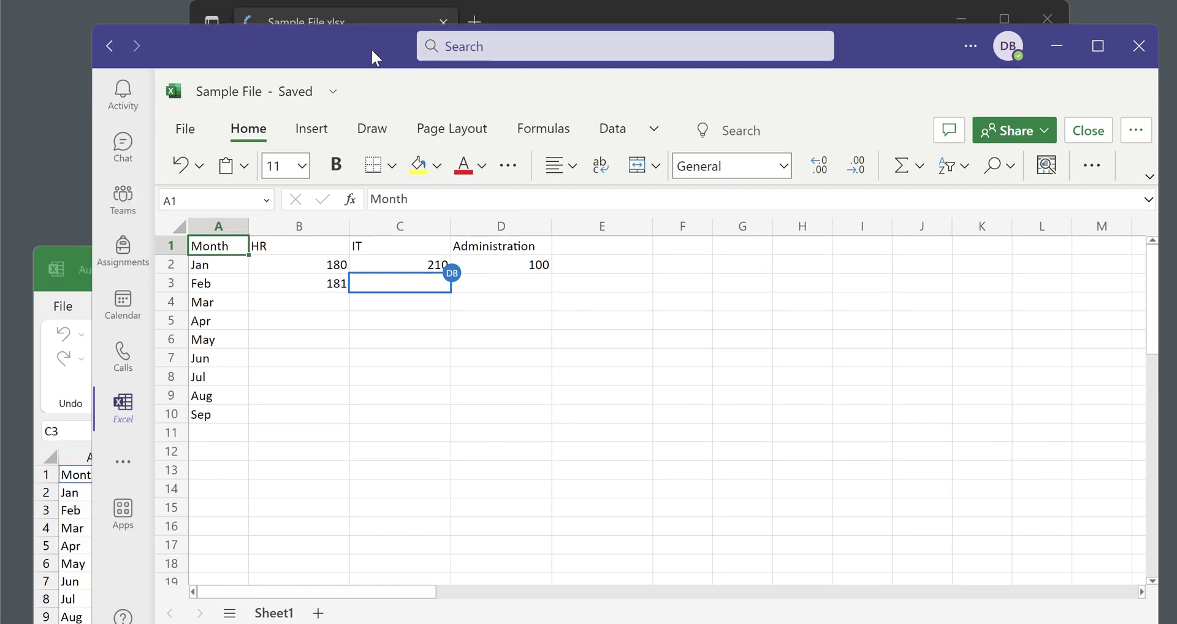
left_click(59, 491)
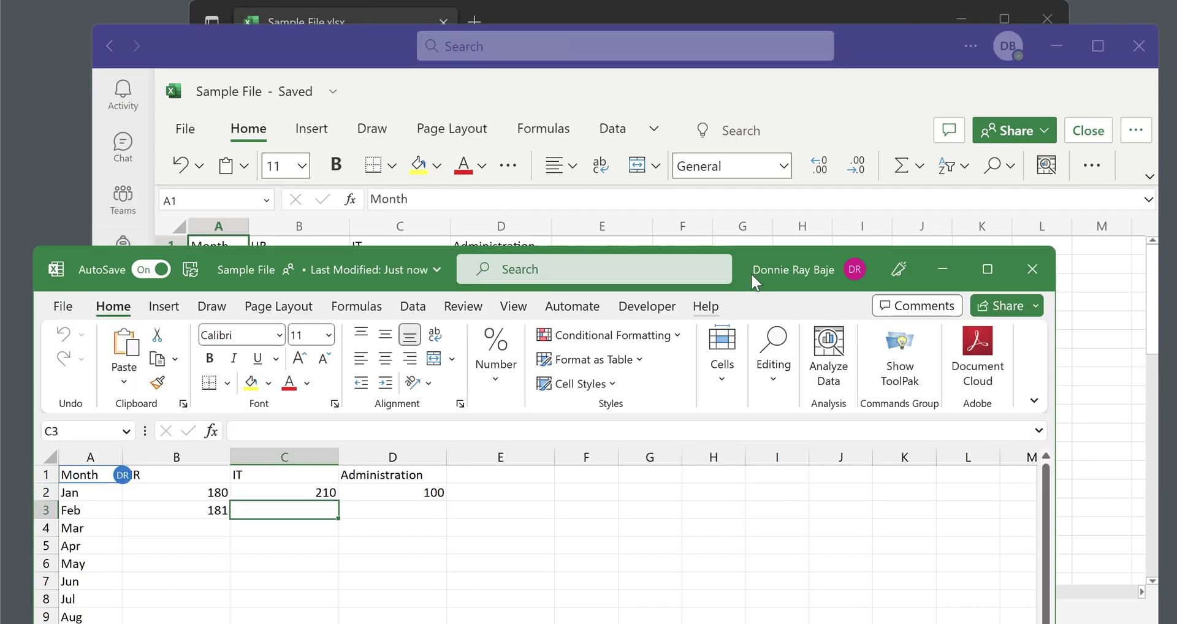
left_click_drag(751, 273, 781, 180)
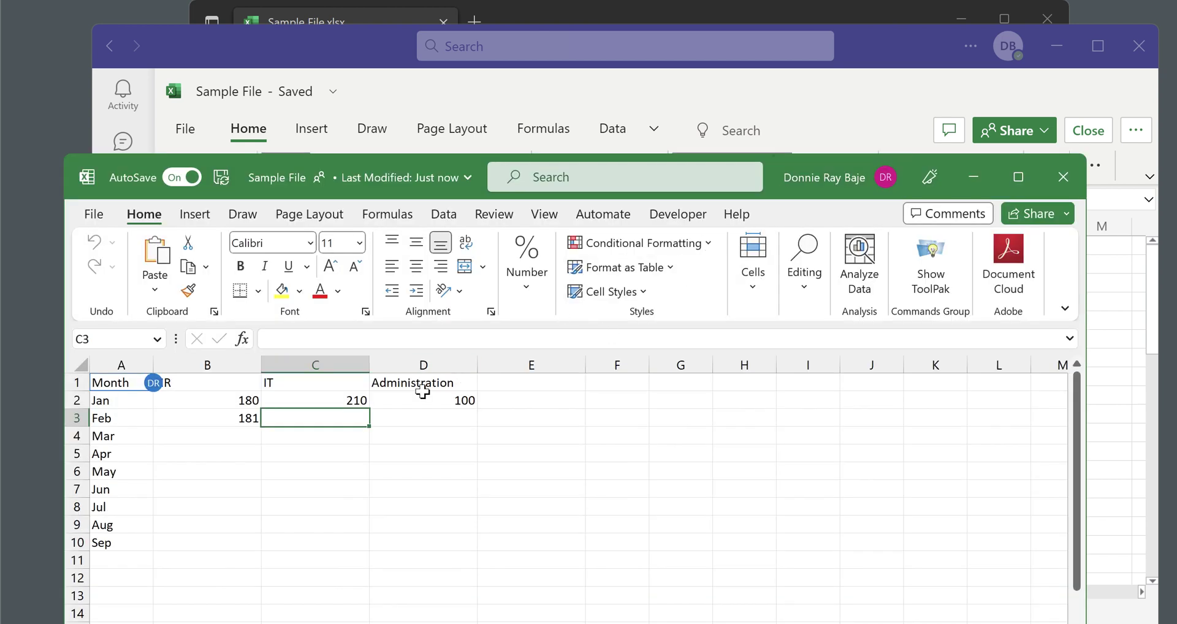
Step: Enter 999 as Feb IT in desktop Excel and check it in the web copy
type("999")
left_click(366, 485)
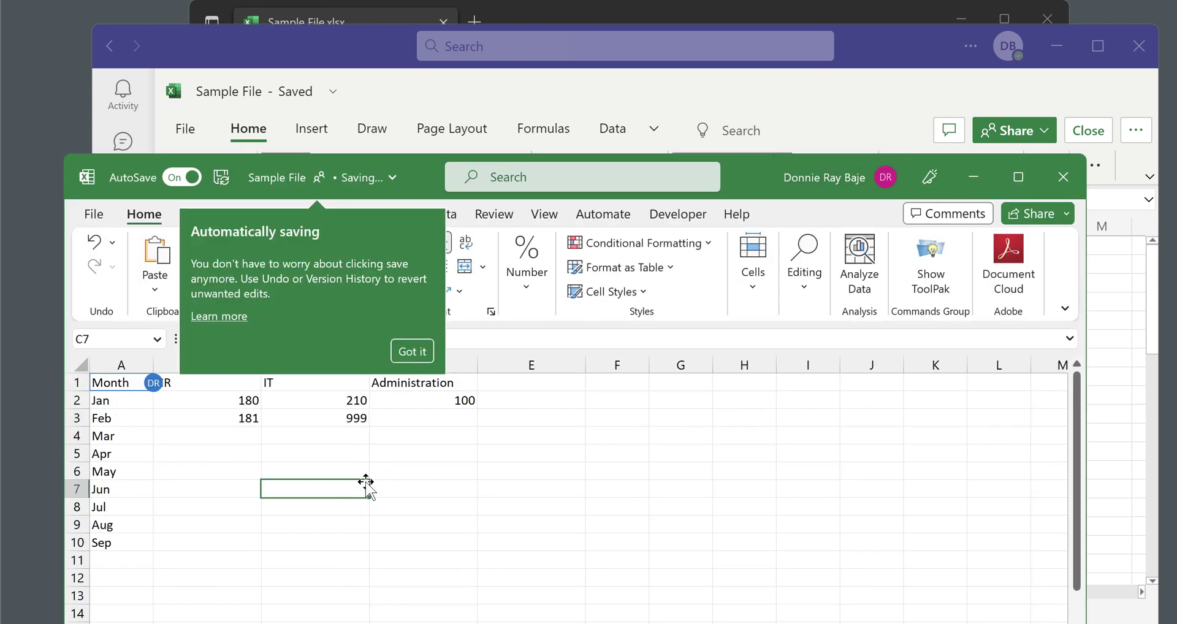
left_click(412, 351)
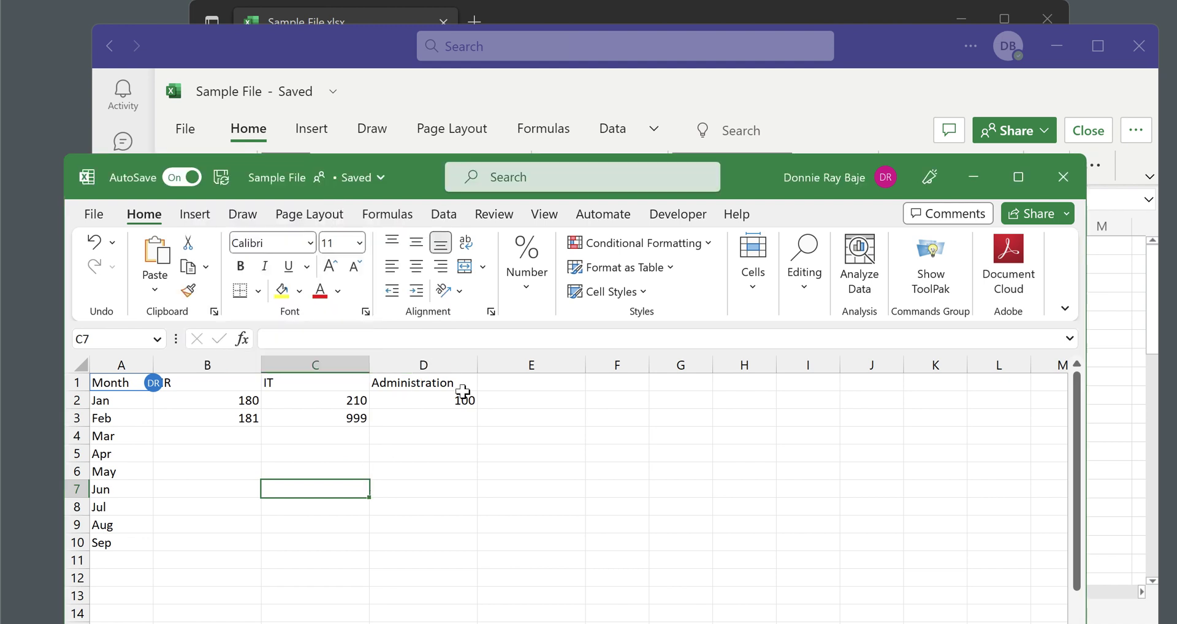
left_click(613, 8)
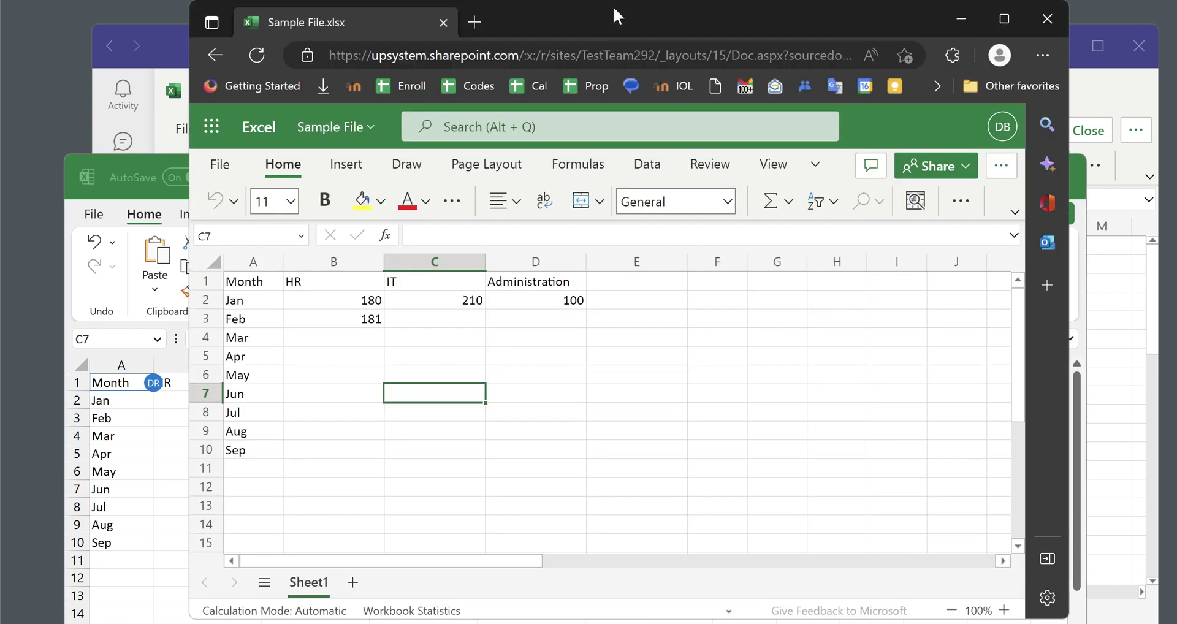
left_click(497, 339)
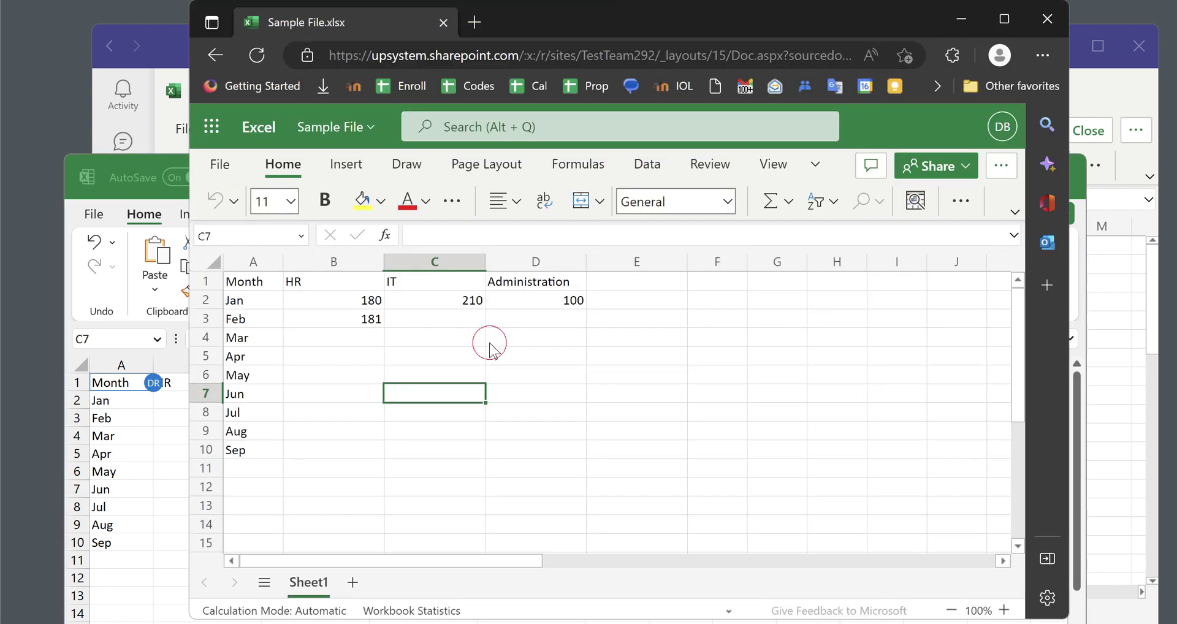
left_click(705, 320)
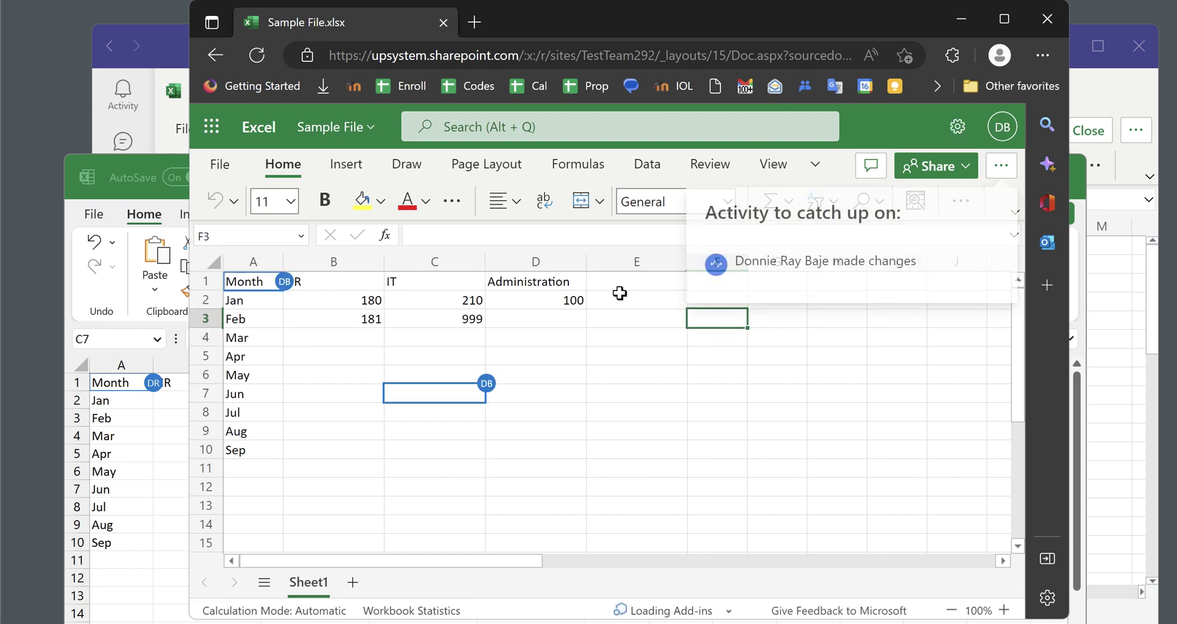
Step: Enter 777 as Feb Administration in D3 and verify it syncs to the web copy
left_click(156, 406)
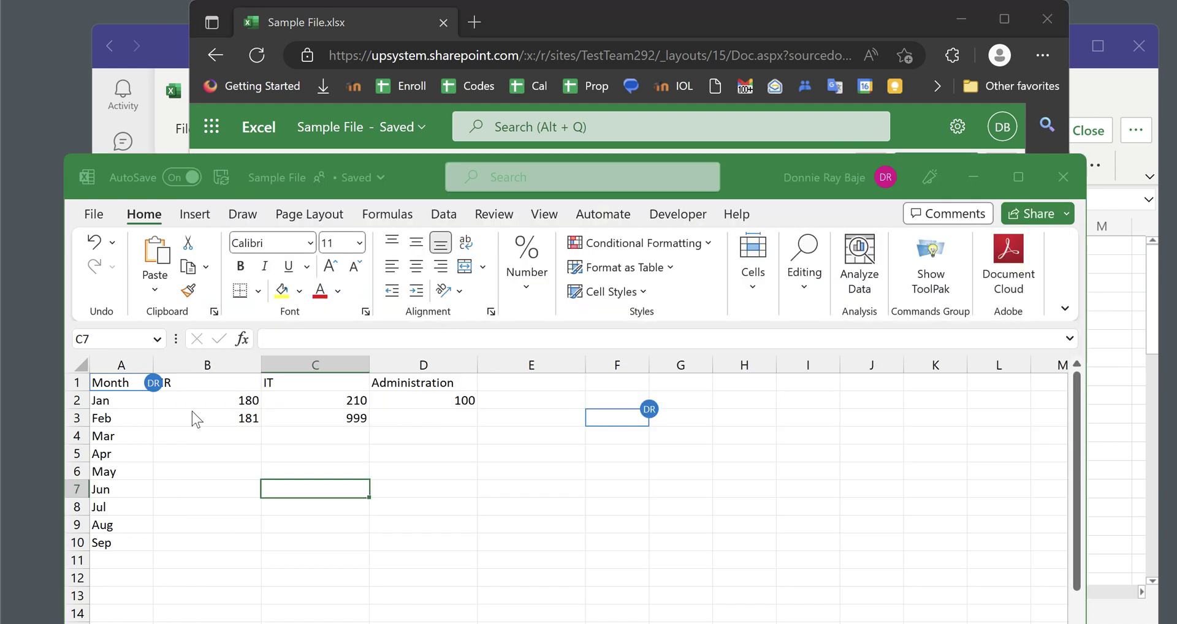
left_click(437, 418)
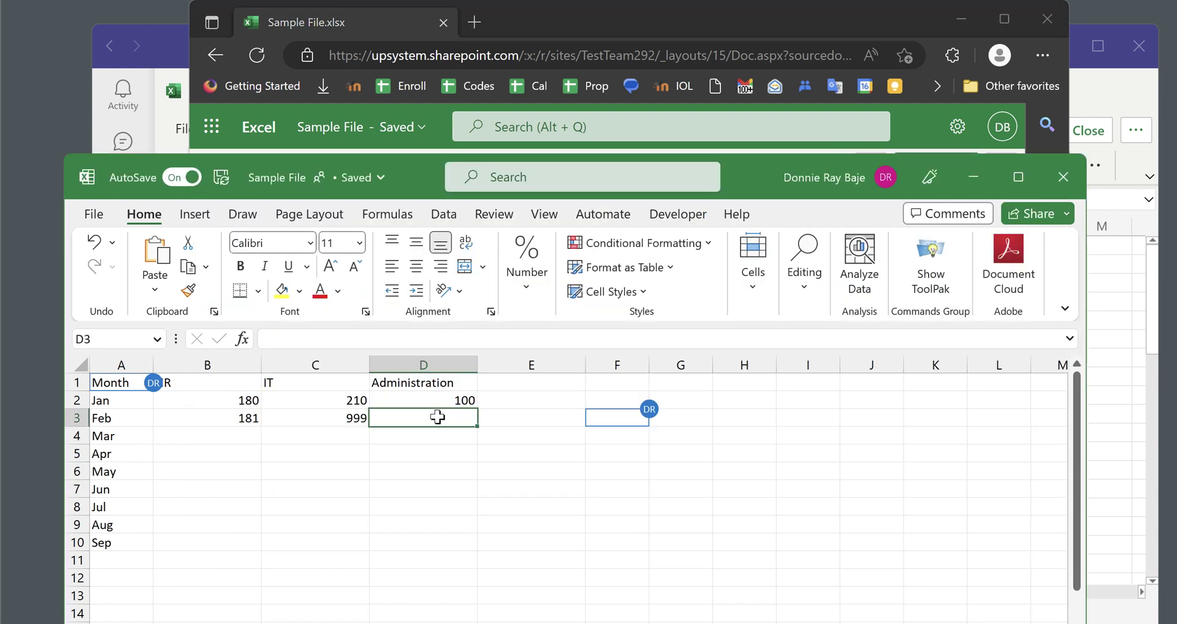
type("777")
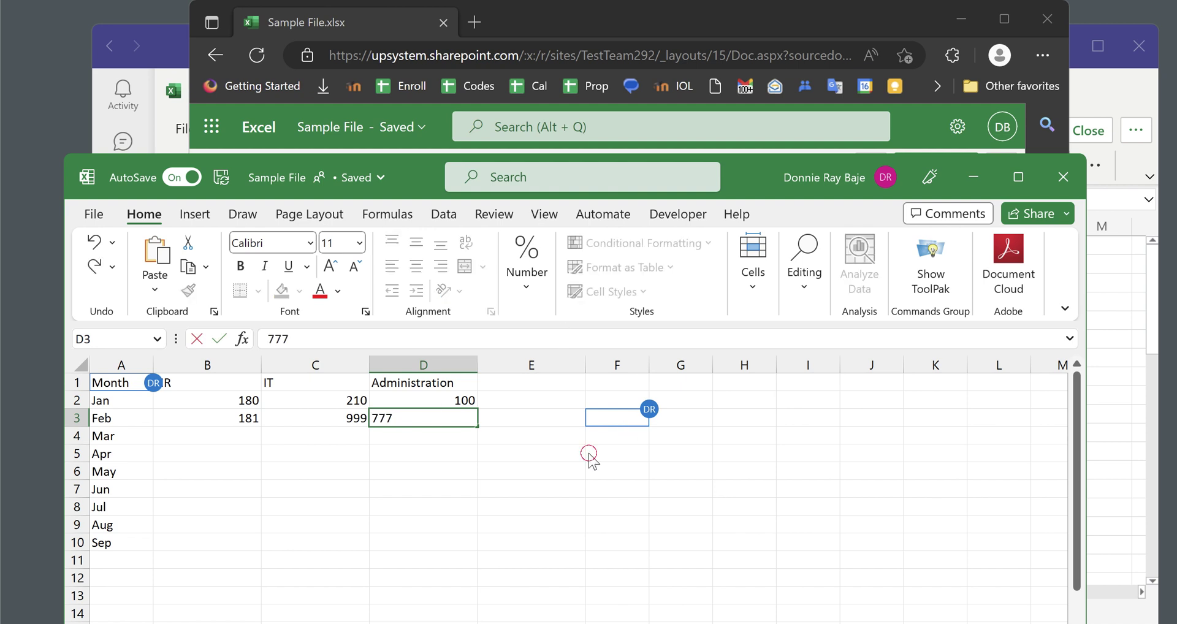
left_click(657, 26)
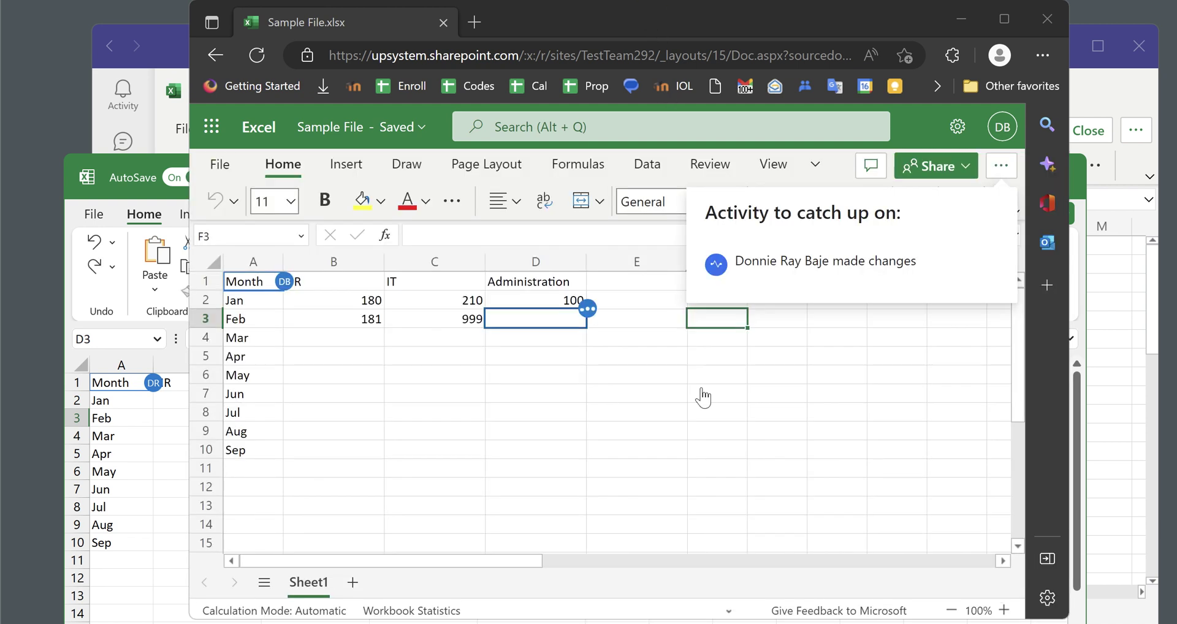
left_click(588, 316)
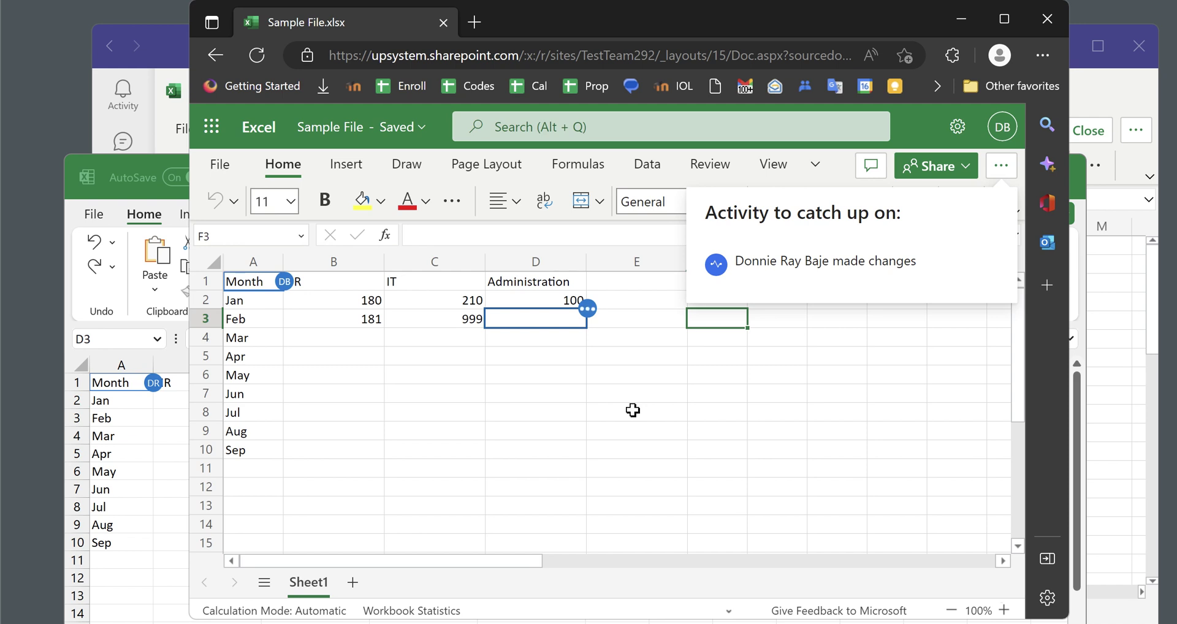
left_click(162, 427)
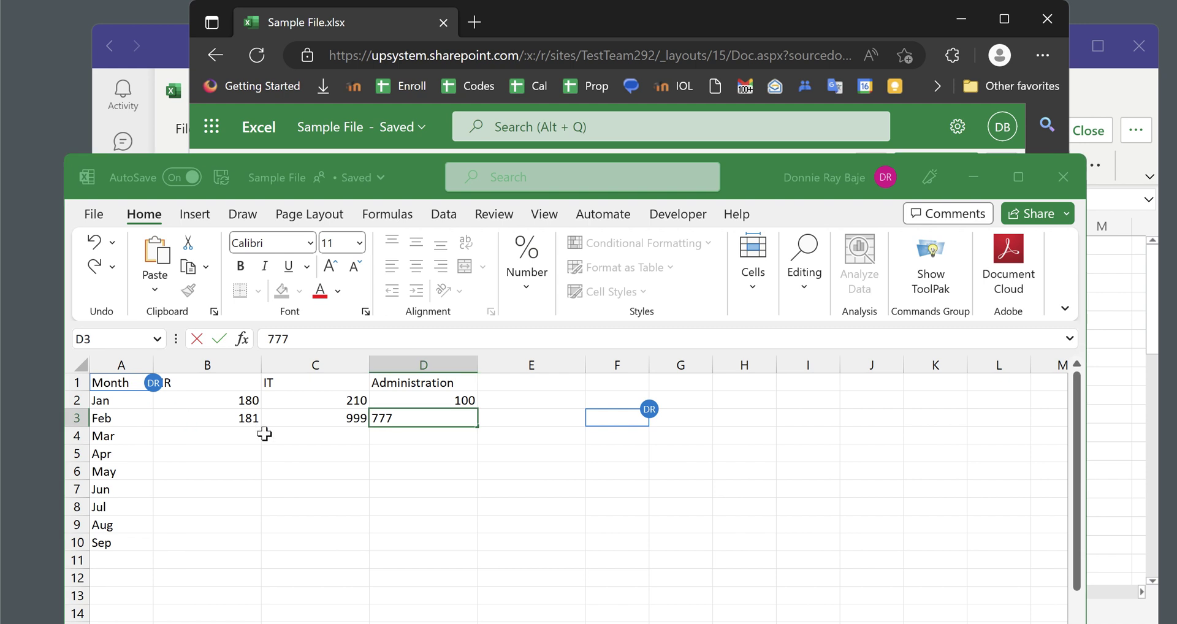
left_click(408, 458)
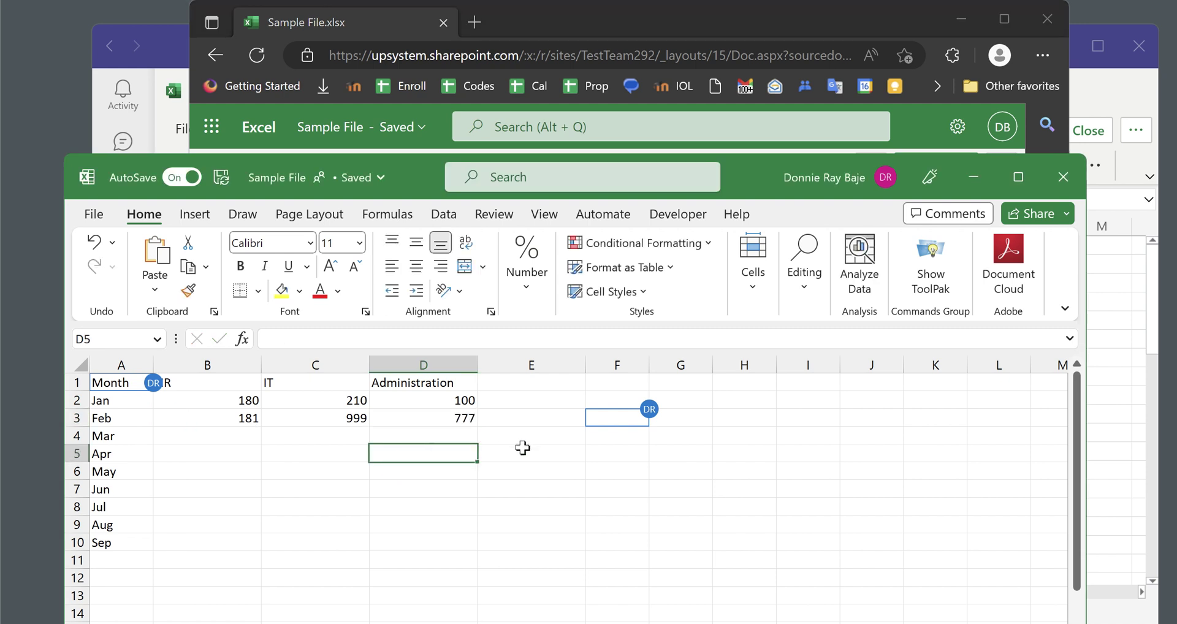
left_click(557, 27)
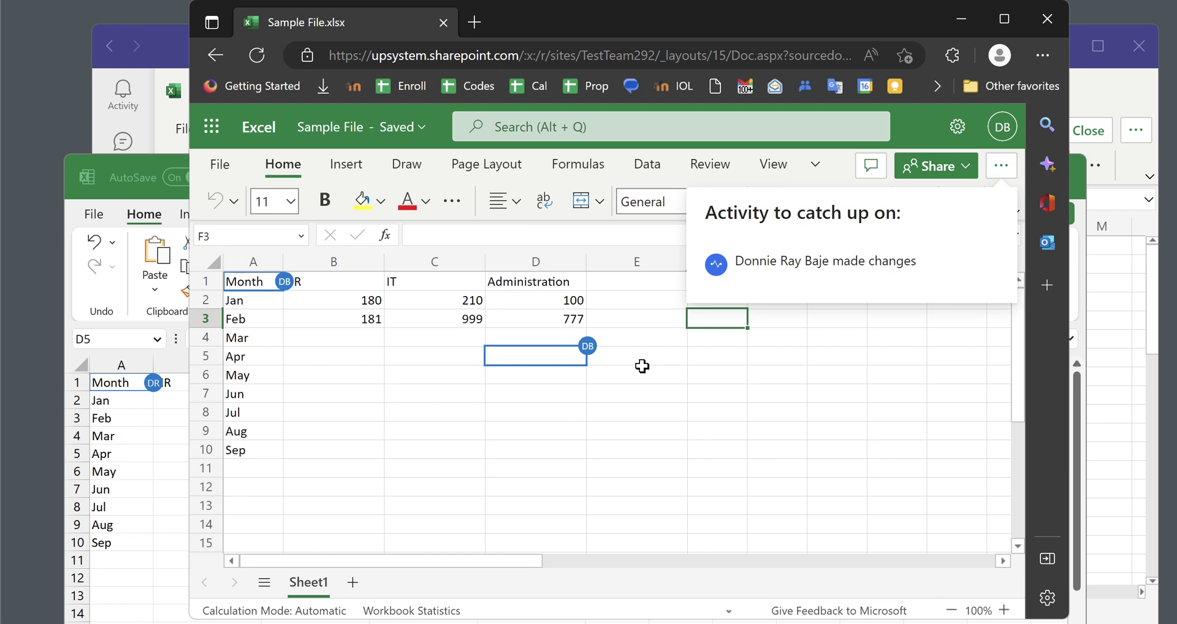
Step: Enter 1200 as March's HR figure in cell B4 of the Teams workbook
left_click(1131, 343)
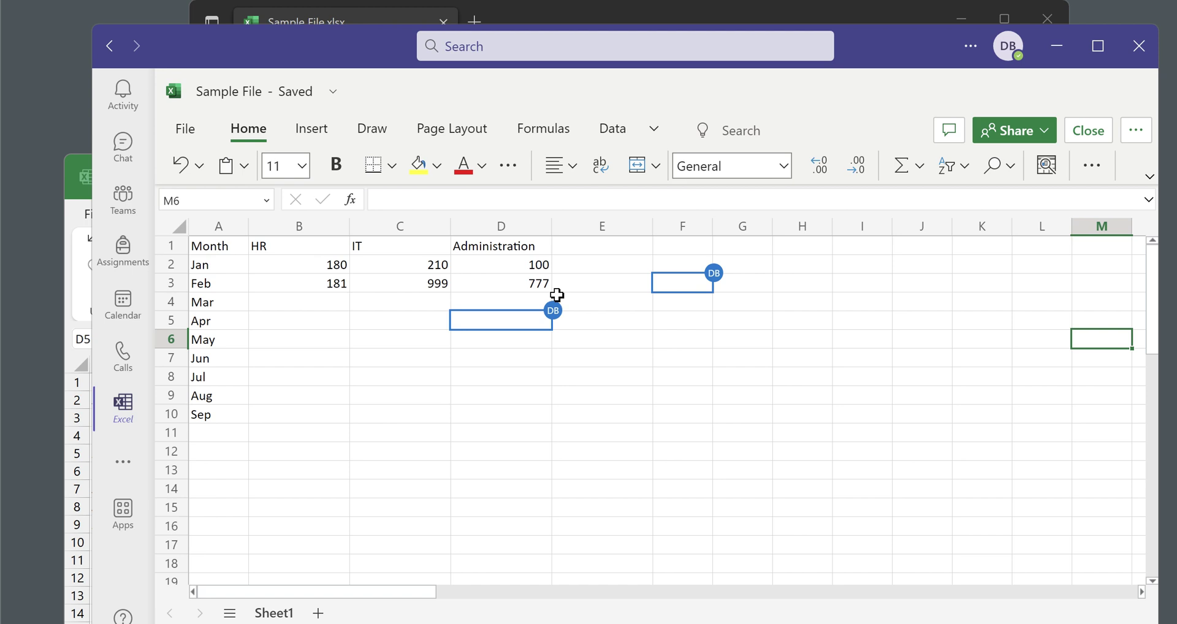
left_click(292, 304)
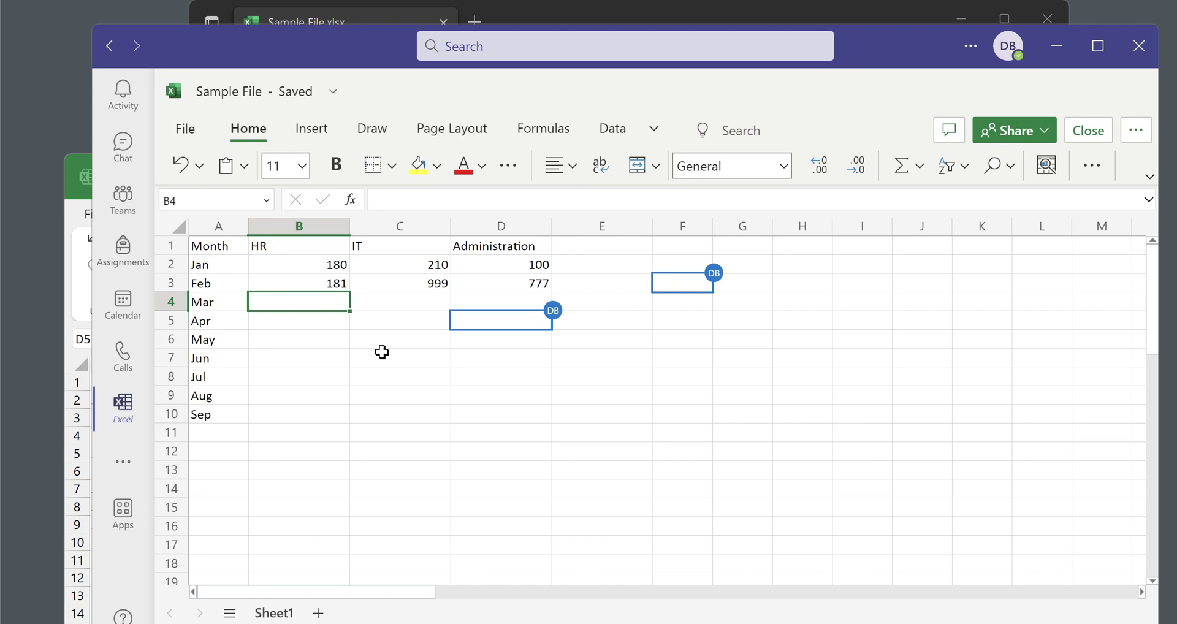
type("1200")
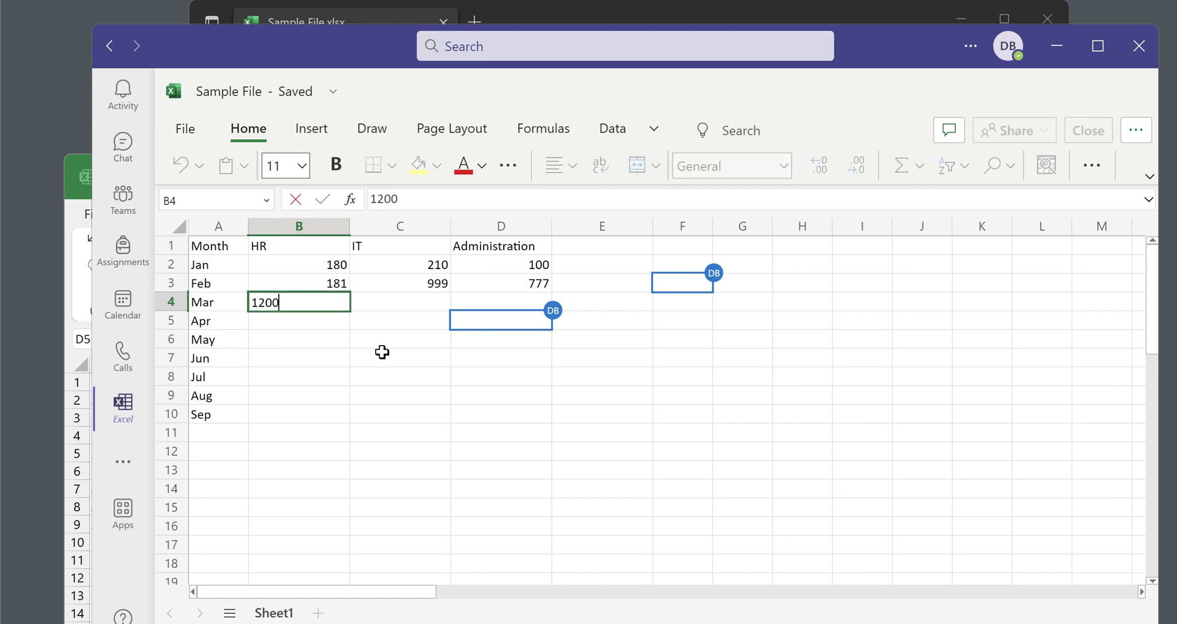
left_click(382, 352)
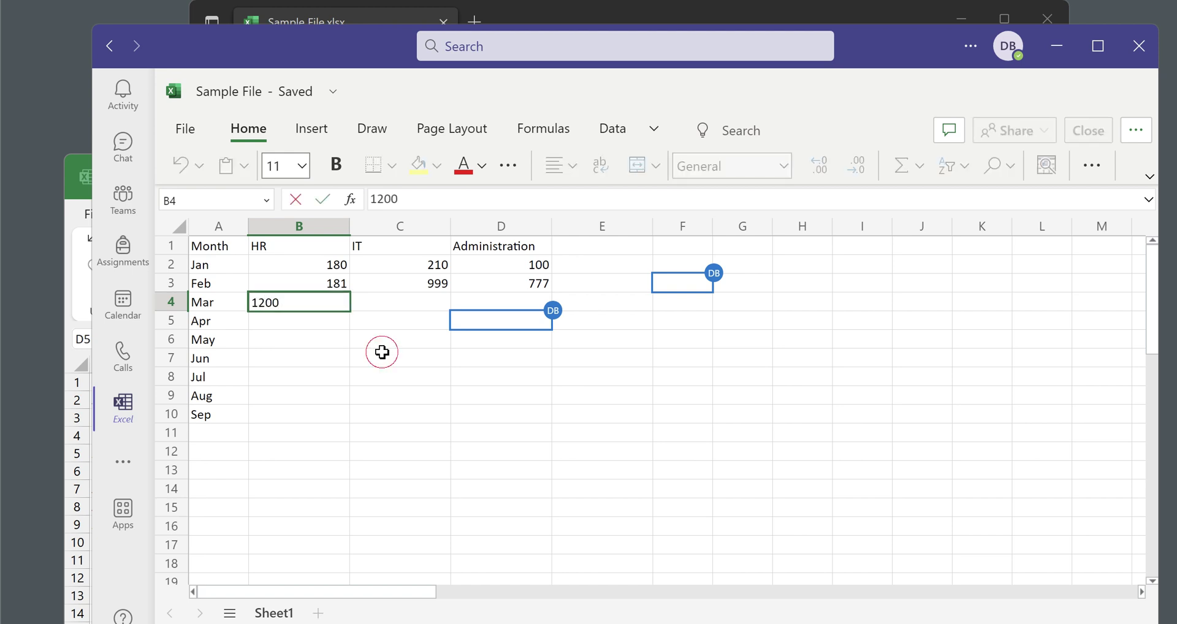
Step: Snap the desktop Excel window to the left half of the screen
left_click(79, 409)
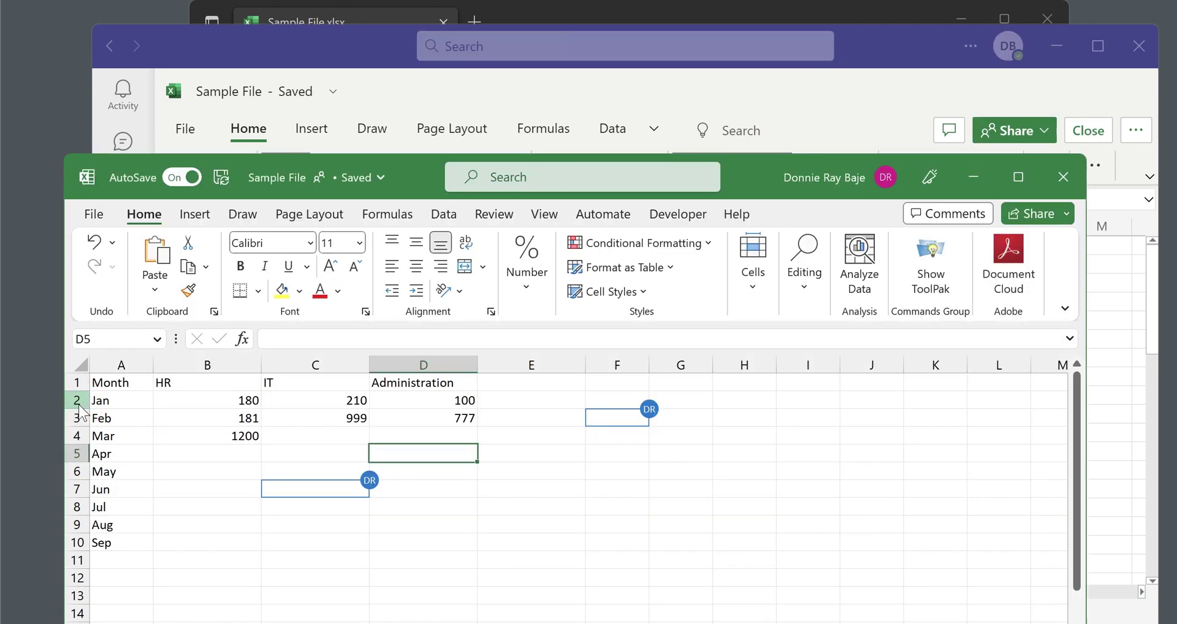
left_click(747, 182)
left_click_drag(746, 182, 18, 127)
left_click(637, 162)
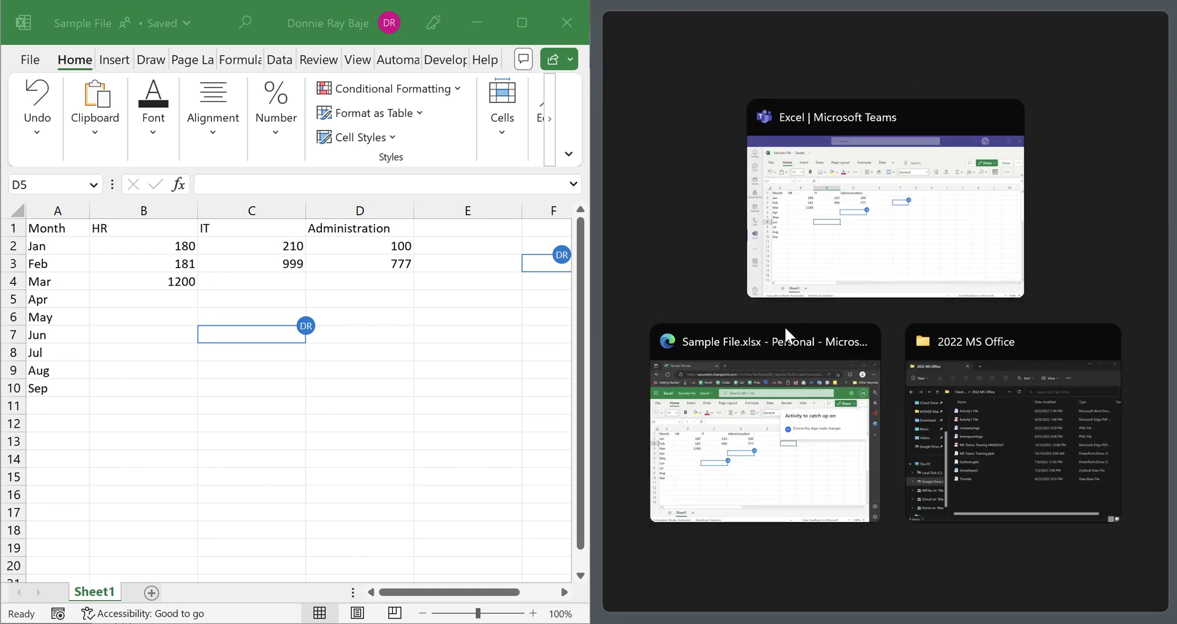
Step: Snap the Teams workbook to the right half, then enter 1000 in C4 for March's IT figure
left_click(932, 240)
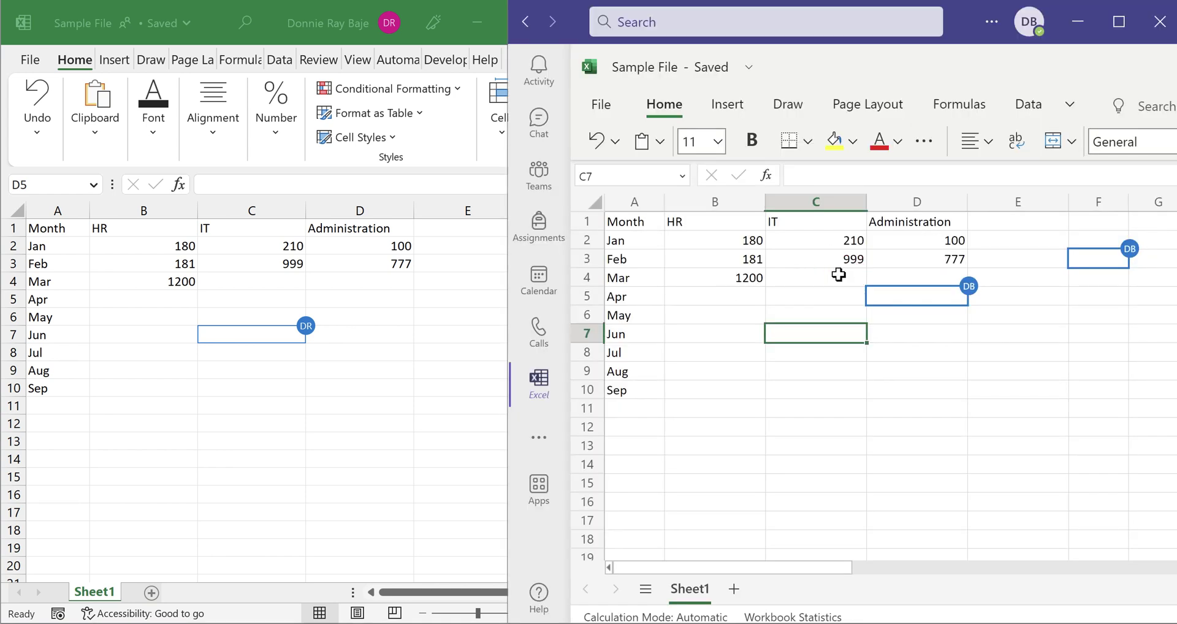
left_click(839, 276)
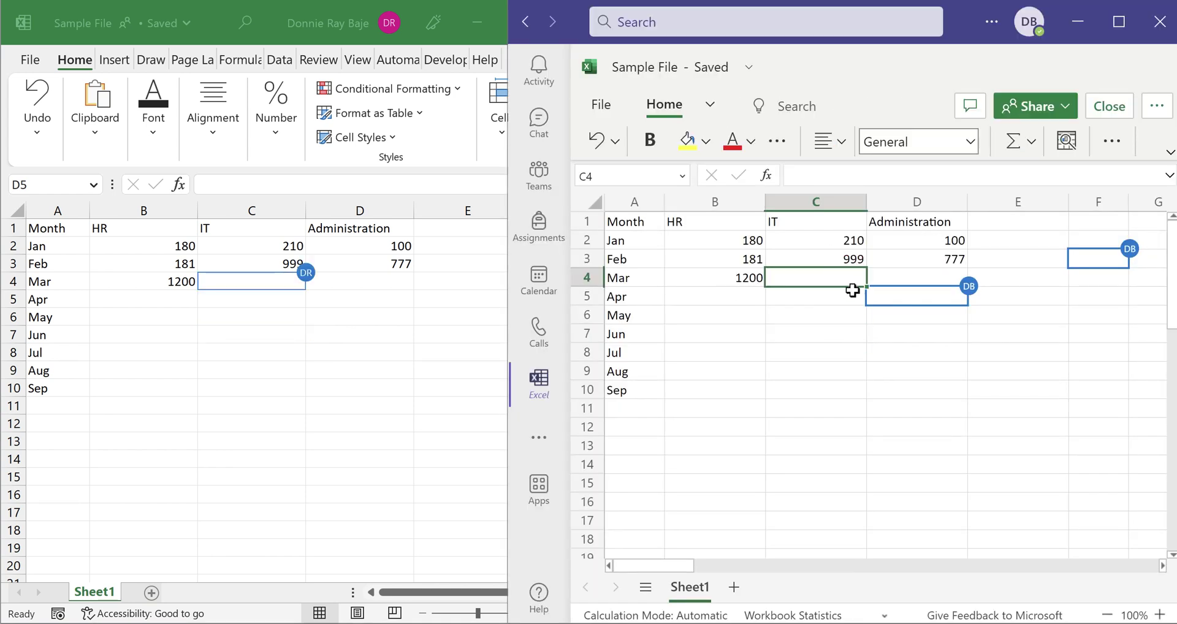
type("1000")
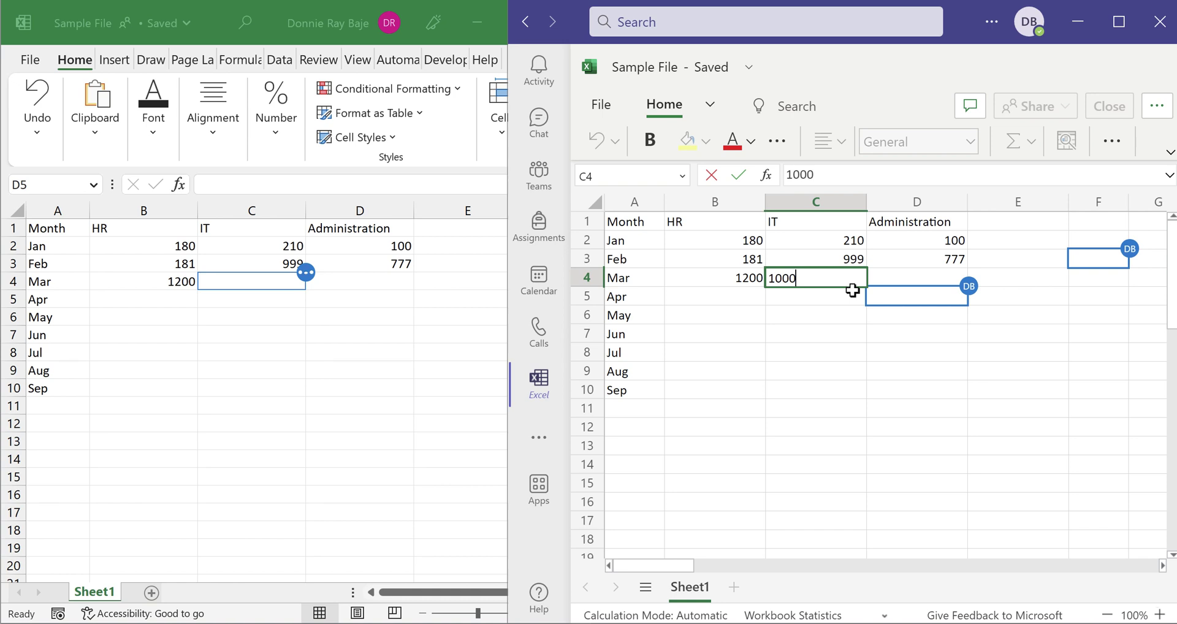
key("Return")
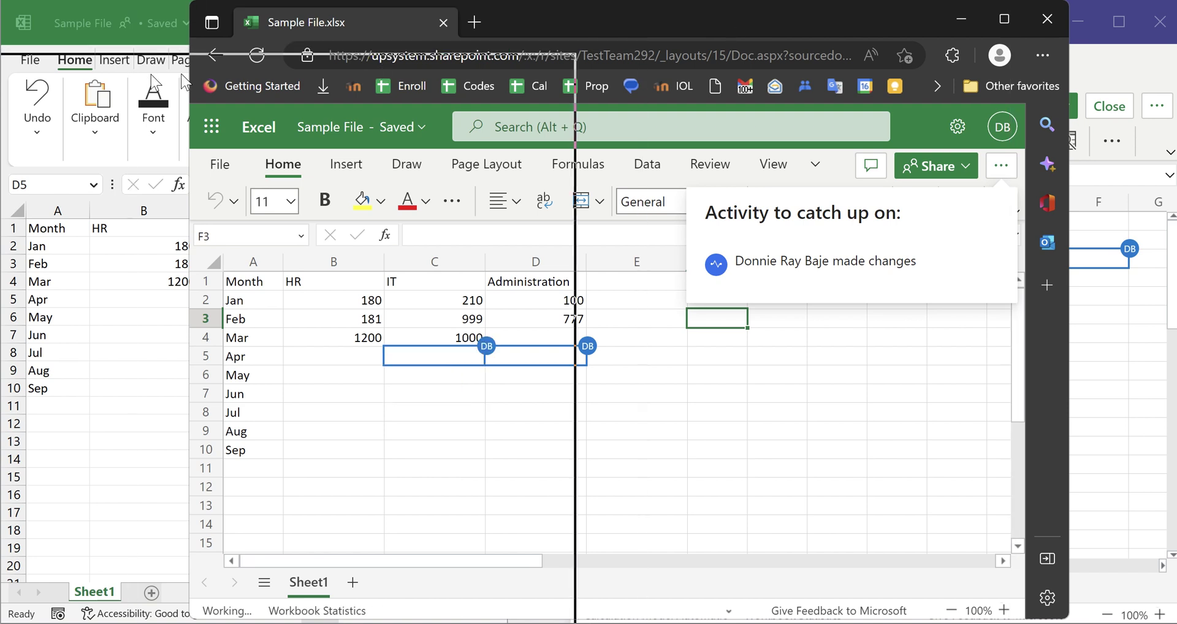
Step: Snap the Edge workbook left, enter 870 in Teams cell B5, then move desktop Excel over the other windows
left_click_drag(809, 26, 82, 84)
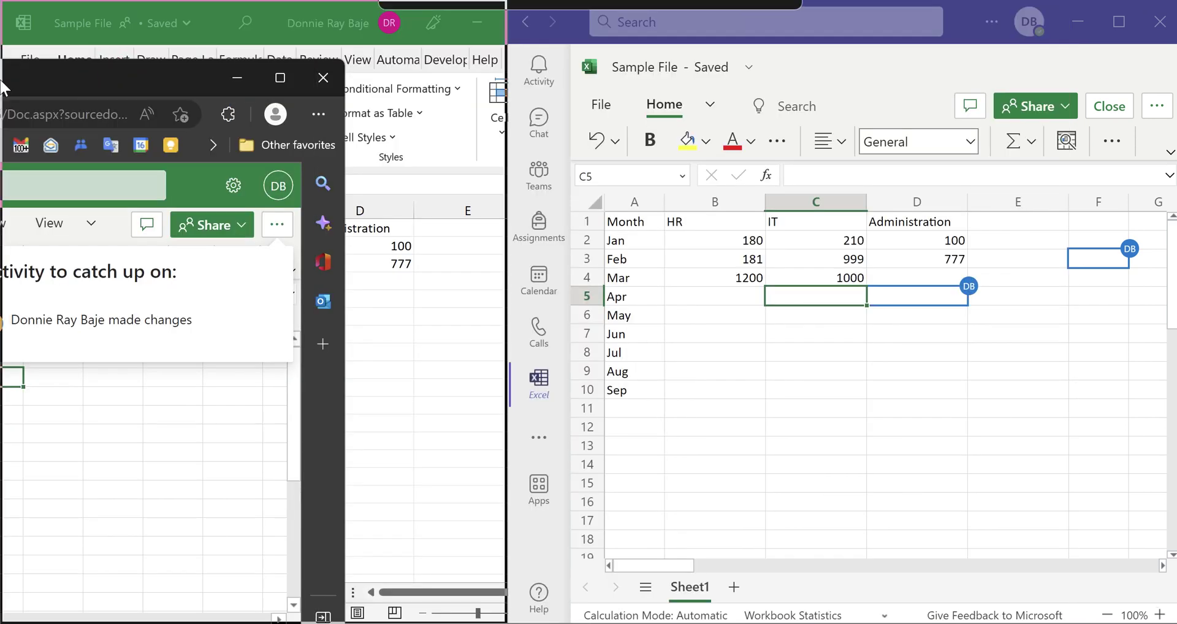
left_click_drag(3, 87, 1, 89)
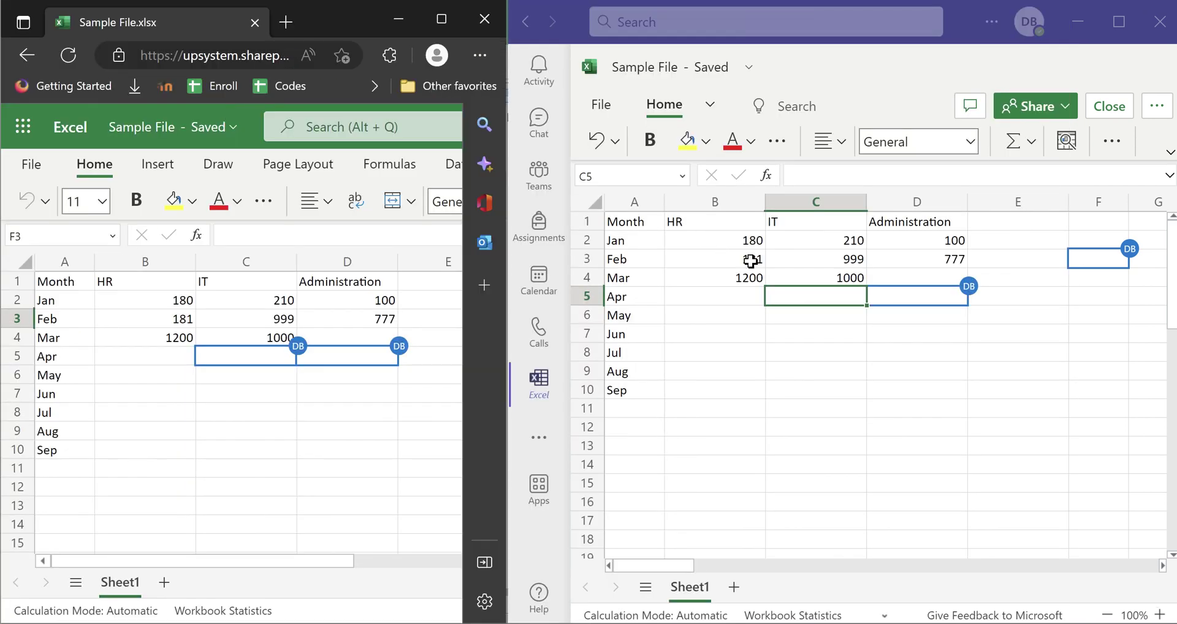
left_click(729, 299)
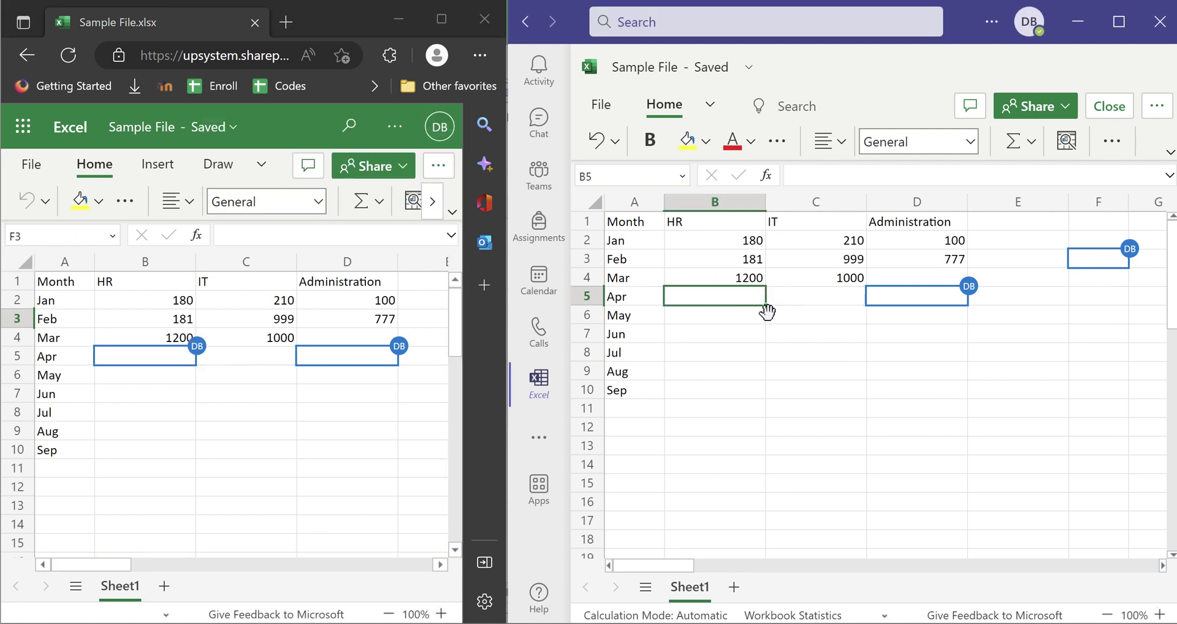
type("870")
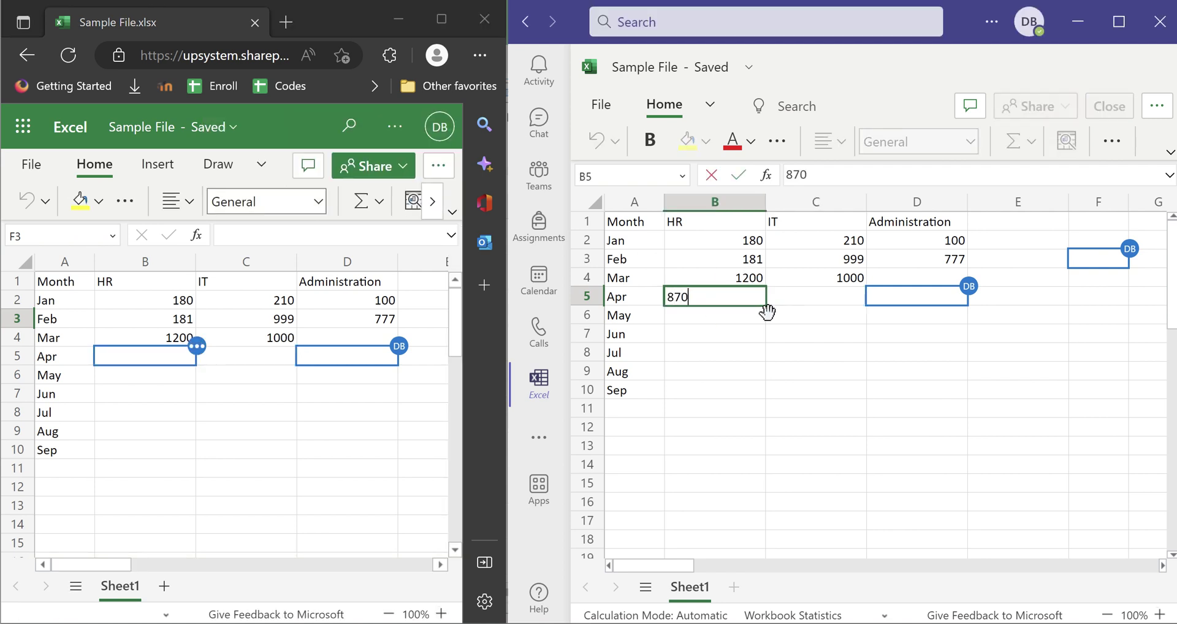
key("Return")
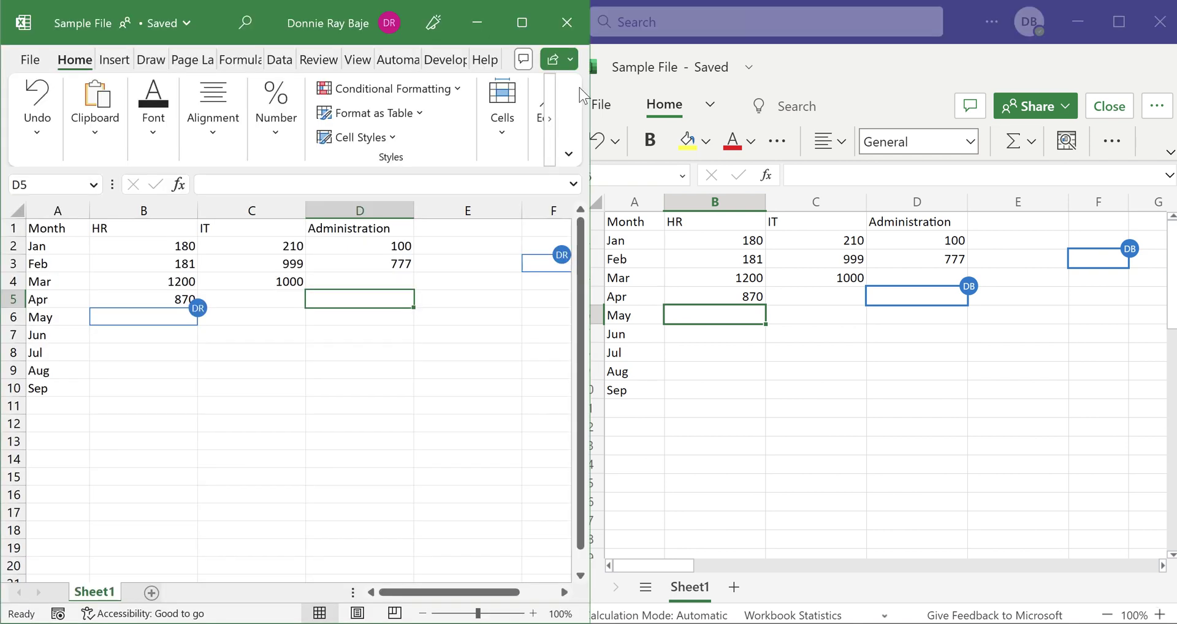
left_click_drag(277, 18, 487, 211)
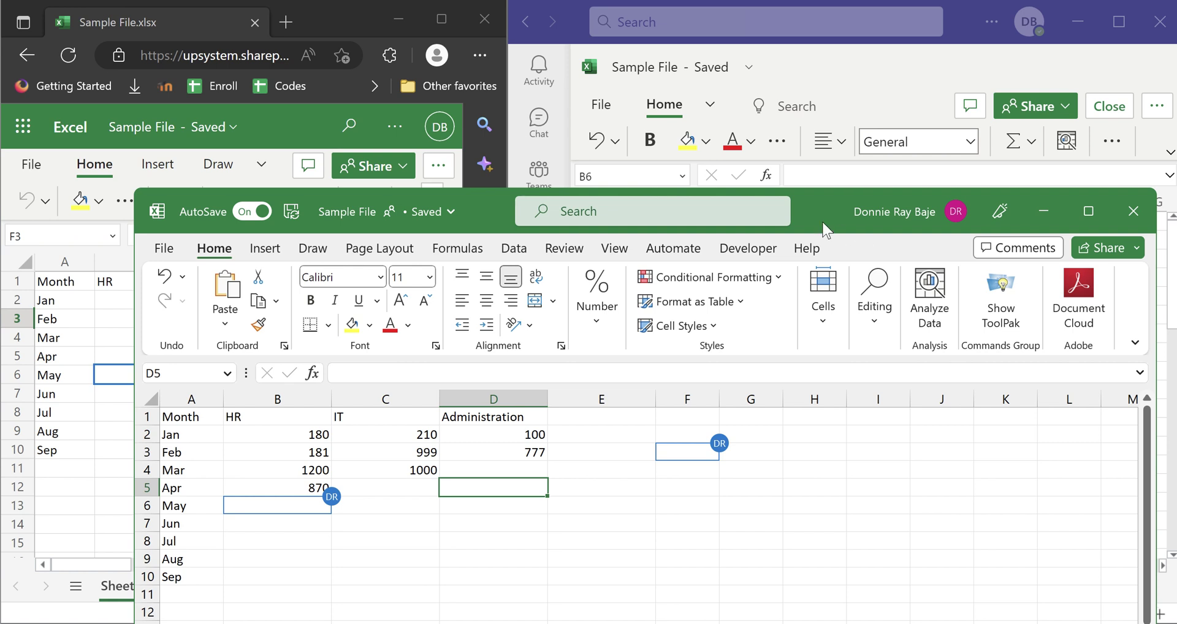
Step: Move desktop Excel higher, bring Excel for the web to the front and maximize it
left_click_drag(817, 224, 817, 121)
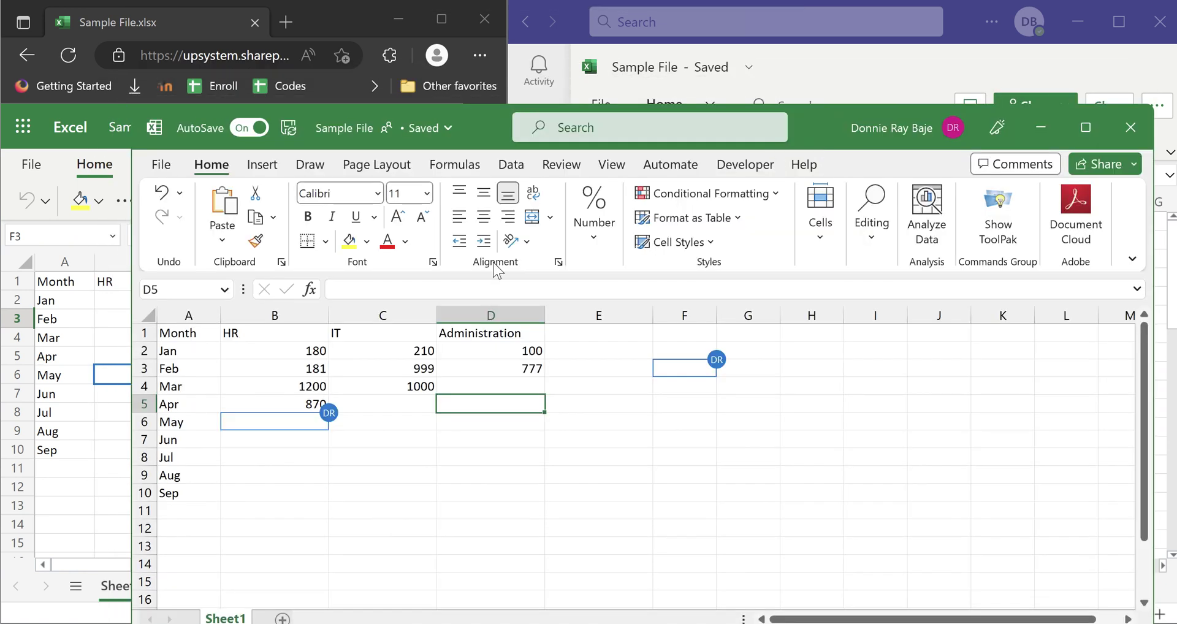
left_click(101, 357)
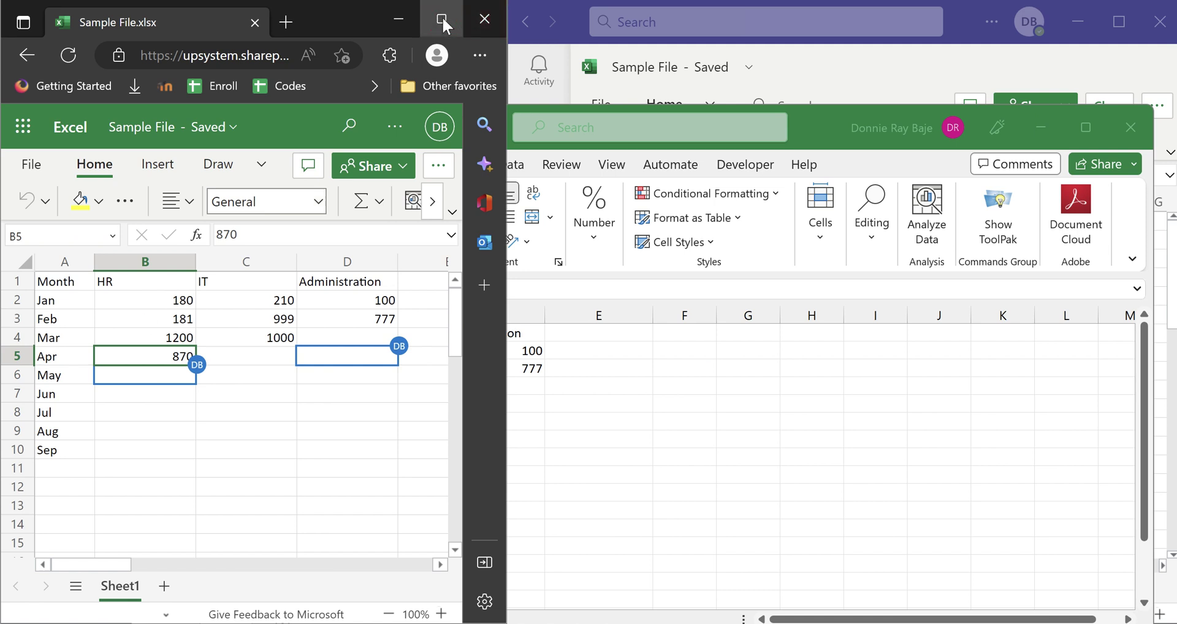
left_click(443, 20)
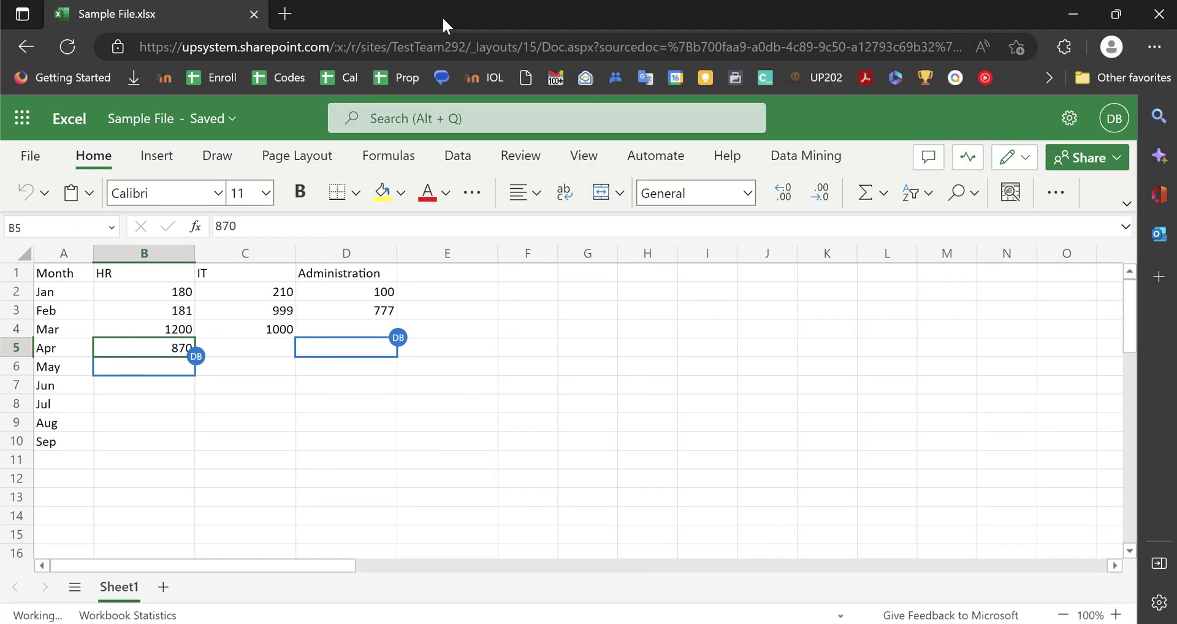